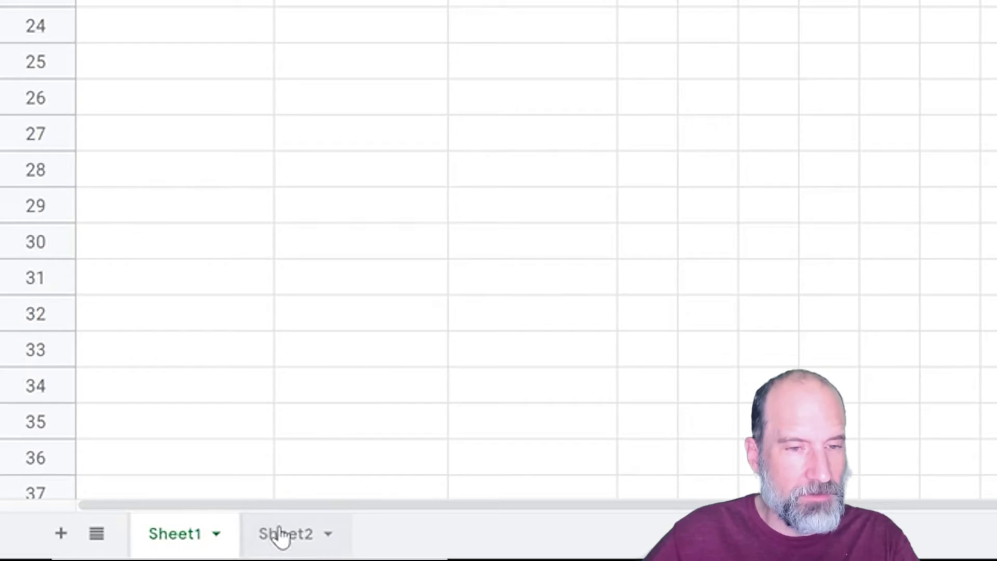
Switch to Sheet2 and highlight the timeline rows: Year (3), Month (4) and Day (5).
left_click(279, 525)
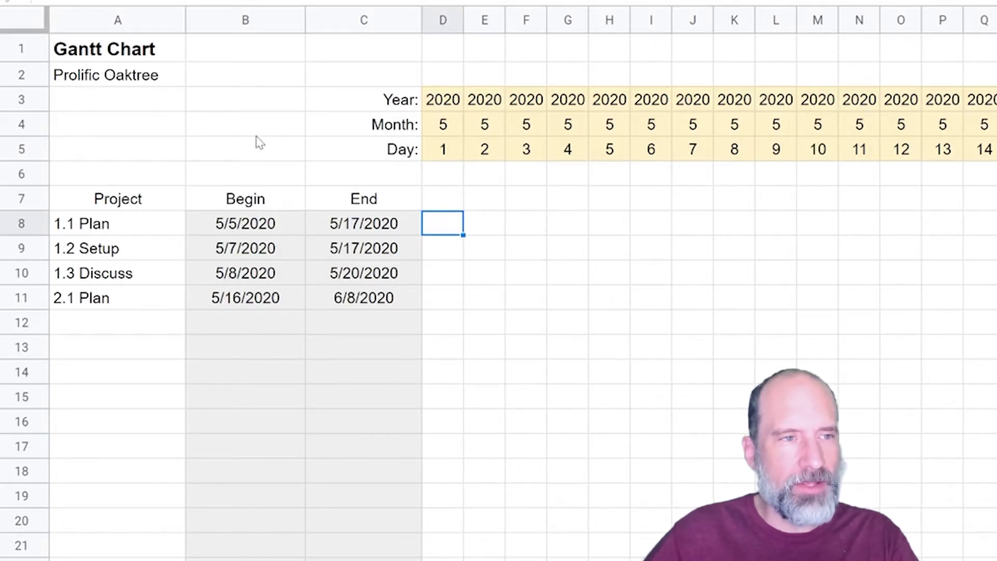
left_click(44, 106)
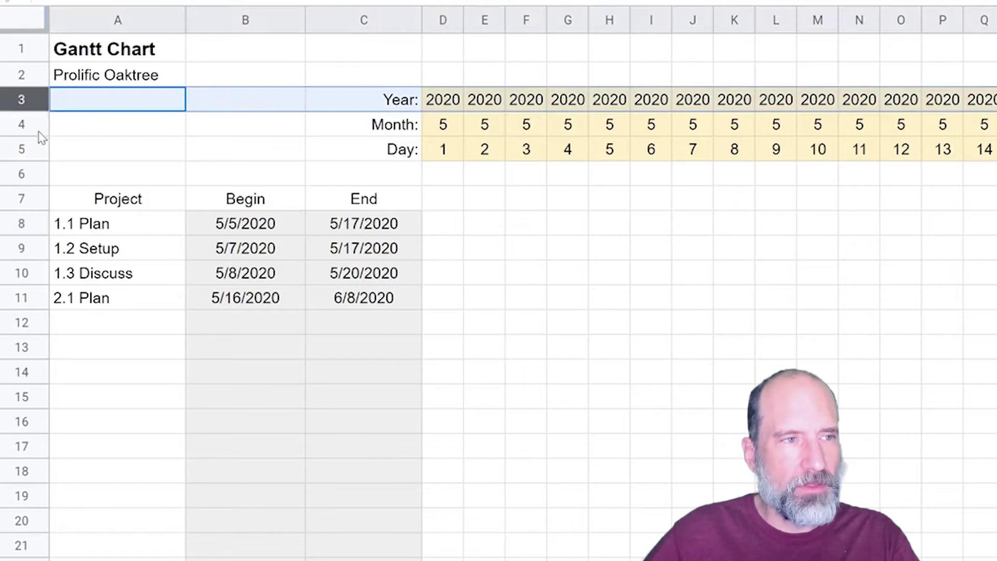
left_click(38, 126)
left_click(30, 151)
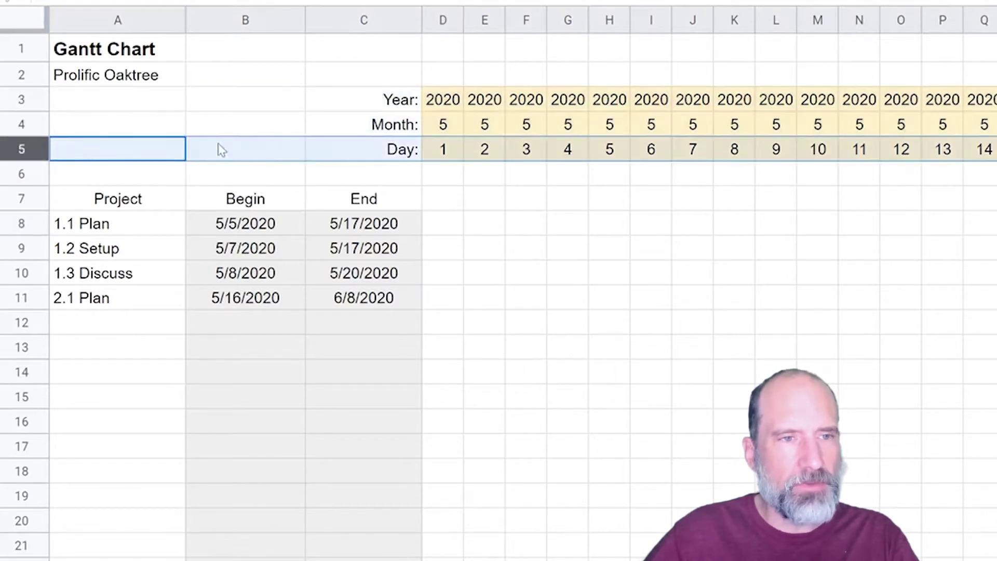
left_click(430, 129)
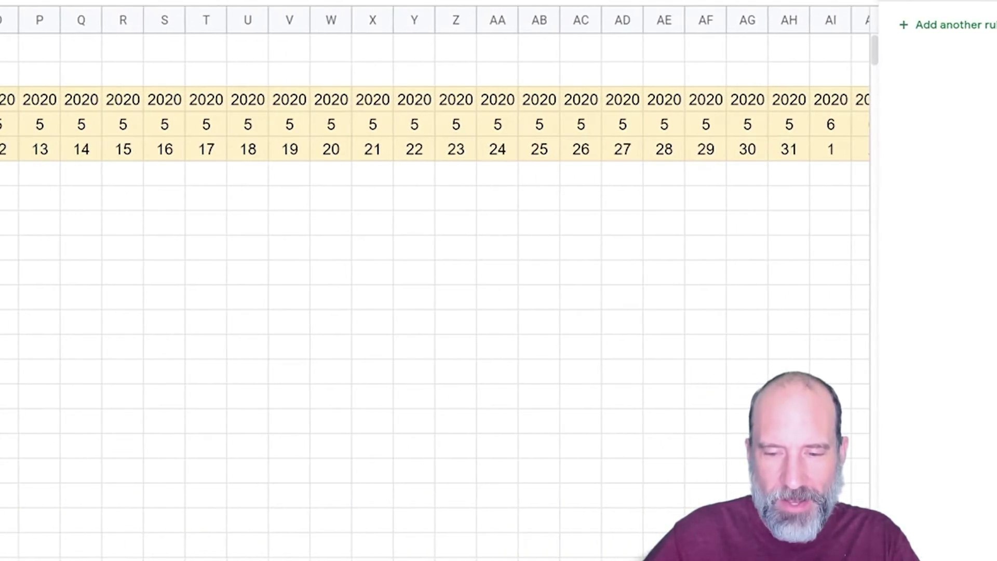
scroll(434, 283, "right", 8)
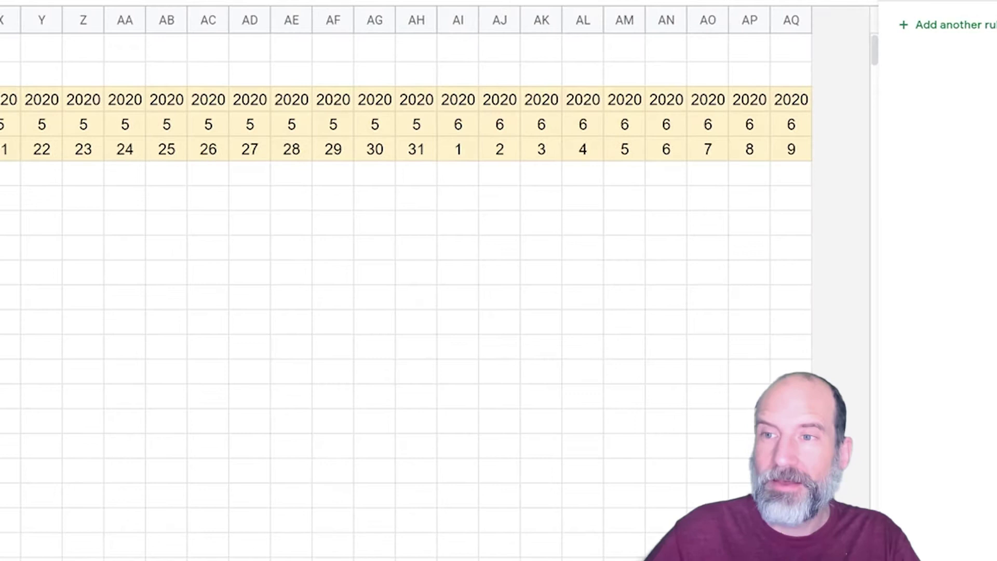
left_click(799, 21)
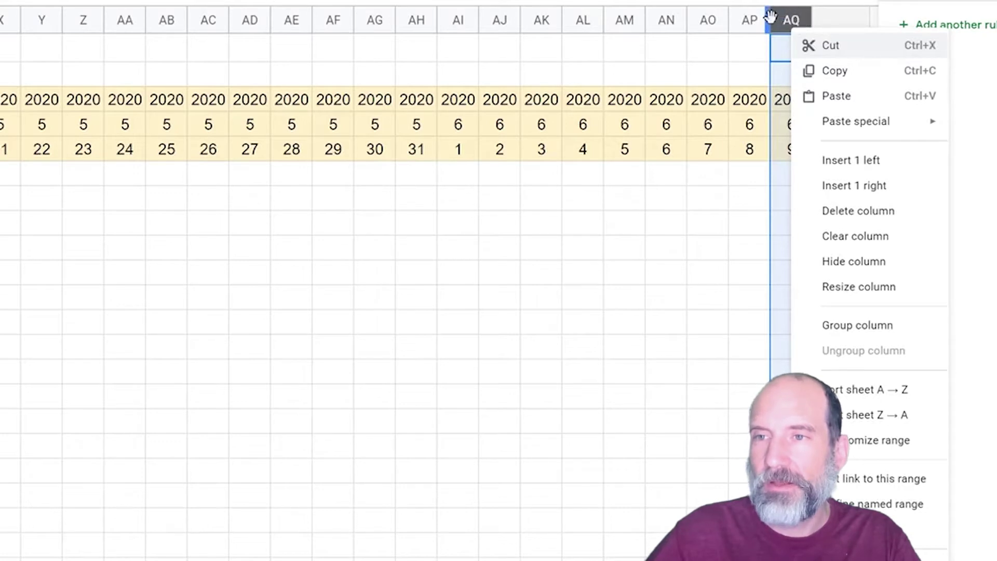
left_click(780, 22)
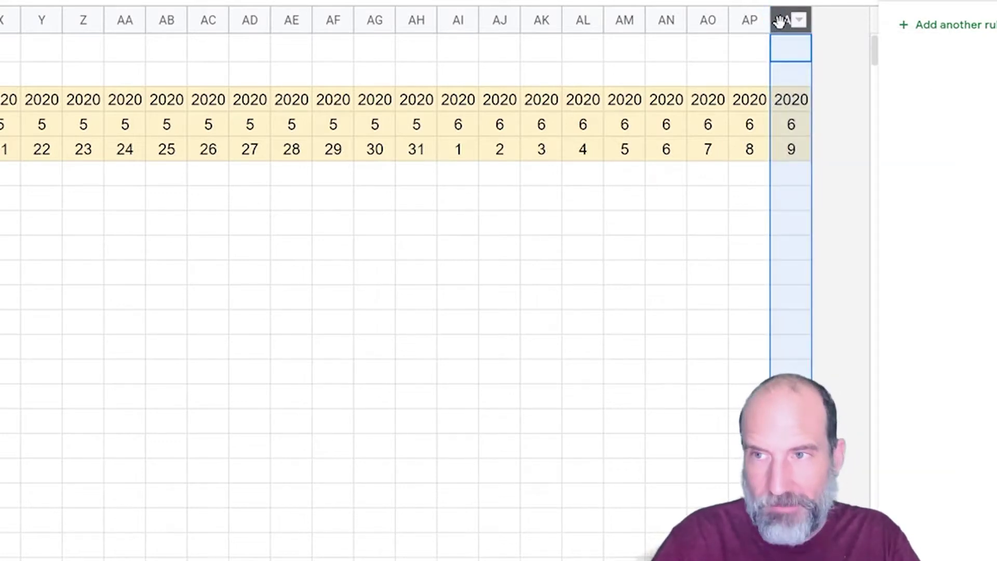
key("shift+Left")
key("shift+Left")
key("shift+Left")
key("shift+Left")
key("shift+Left")
key("shift+Left")
key("shift+Left")
key("shift+Left")
key("shift+Left")
key("shift+Left")
key("shift+Left")
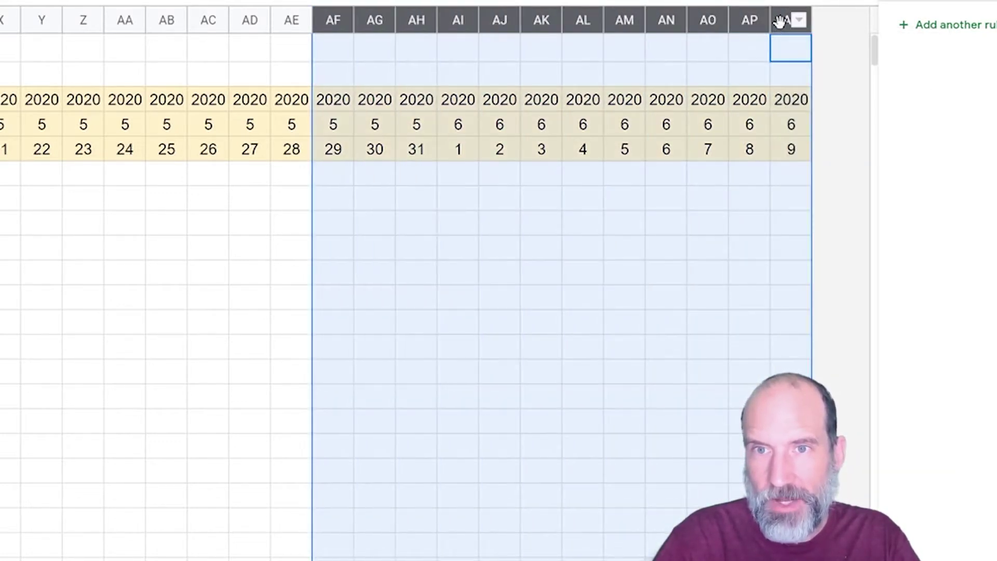
key("shift+Left")
key("shift+Left")
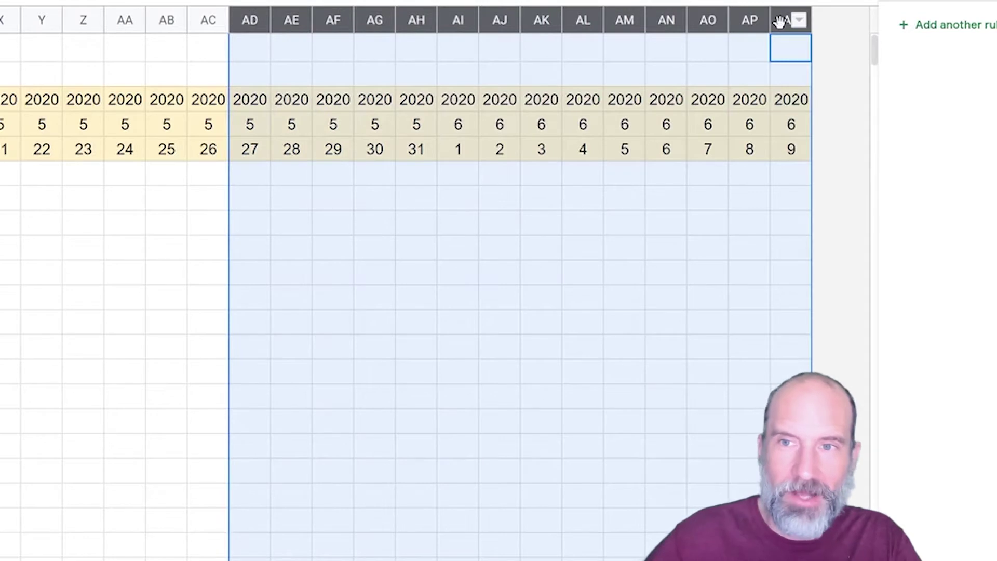
right_click(278, 49)
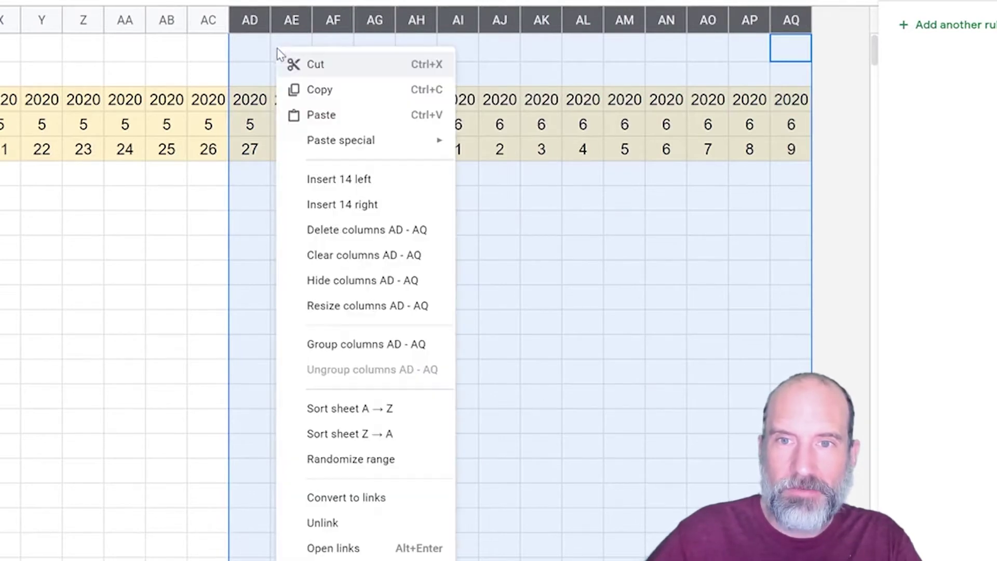
left_click(327, 206)
left_click(330, 214)
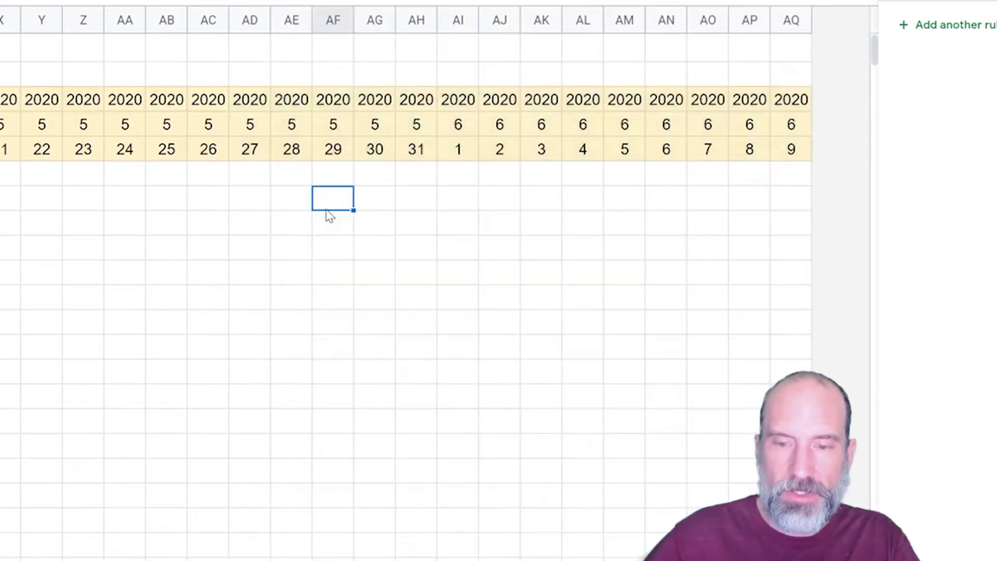
key("Left")
key("Left")
key("Left")
key("Left")
key("Left")
key("Left")
key("Left")
key("Left")
key("Left")
key("Left")
key("Left")
key("Left")
key("Left")
key("Left")
key("Left")
key("Left")
key("Left")
key("Left")
key("Left")
key("Left")
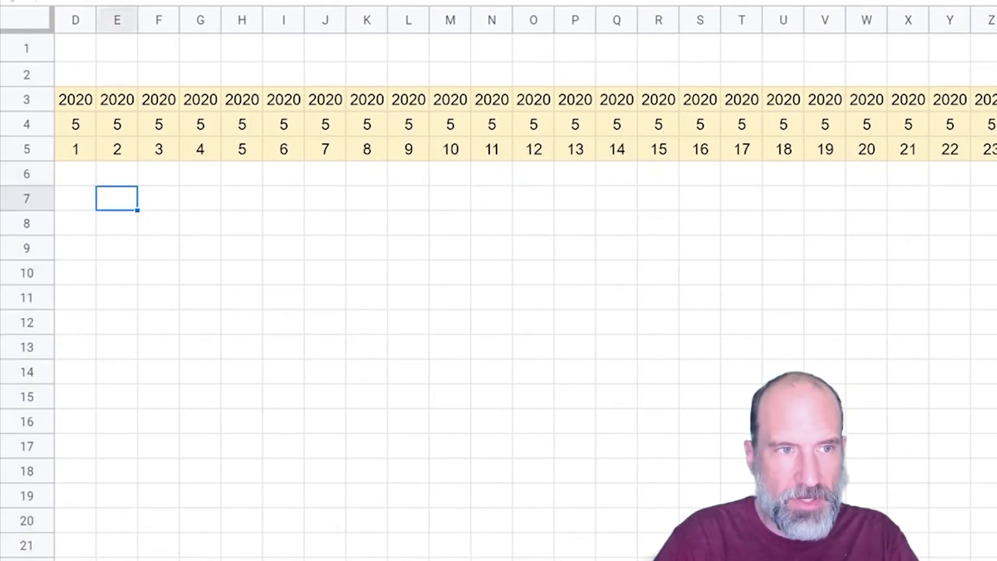
key("Right")
key("Right")
key("Right")
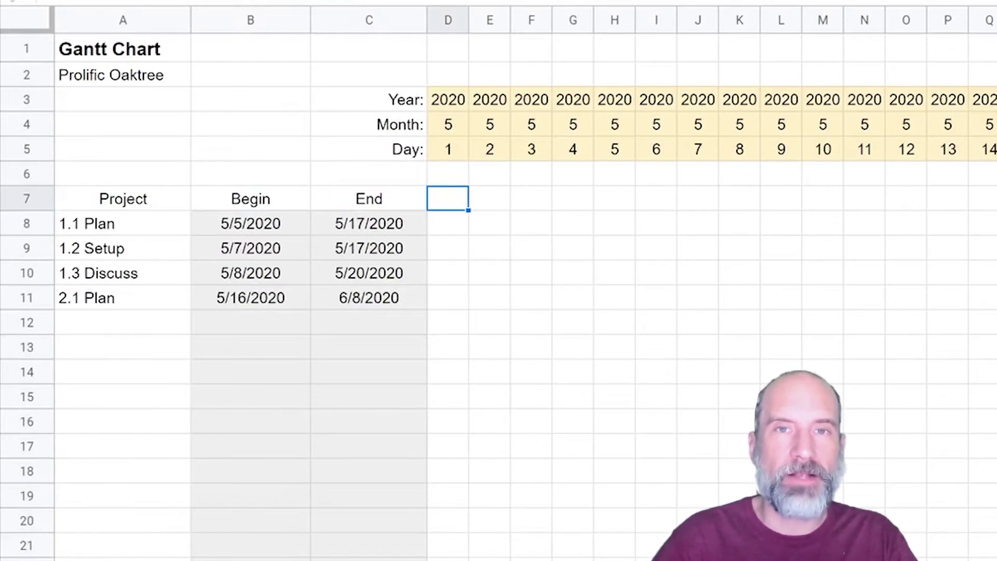
left_click(144, 227)
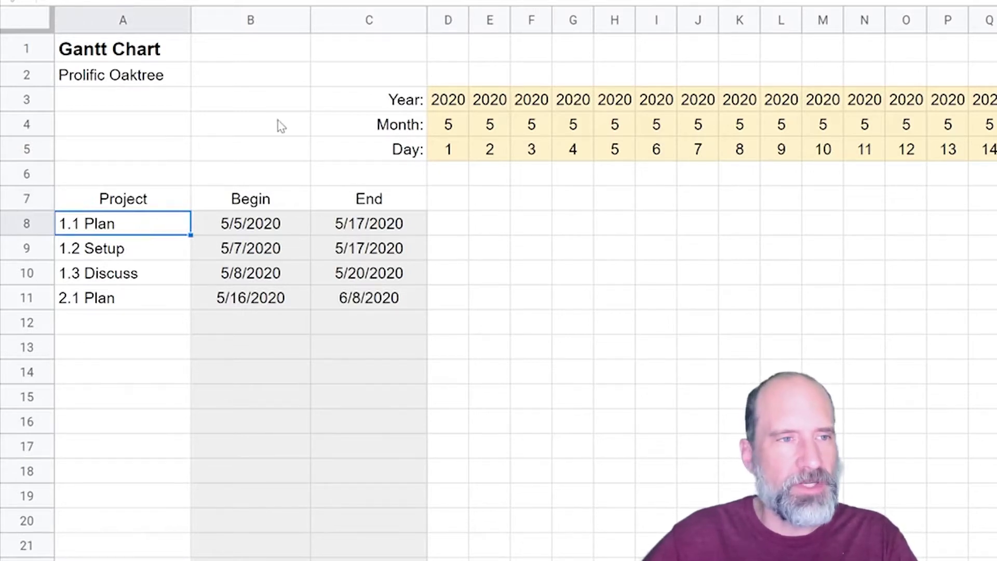
left_click(39, 99)
left_click(40, 125)
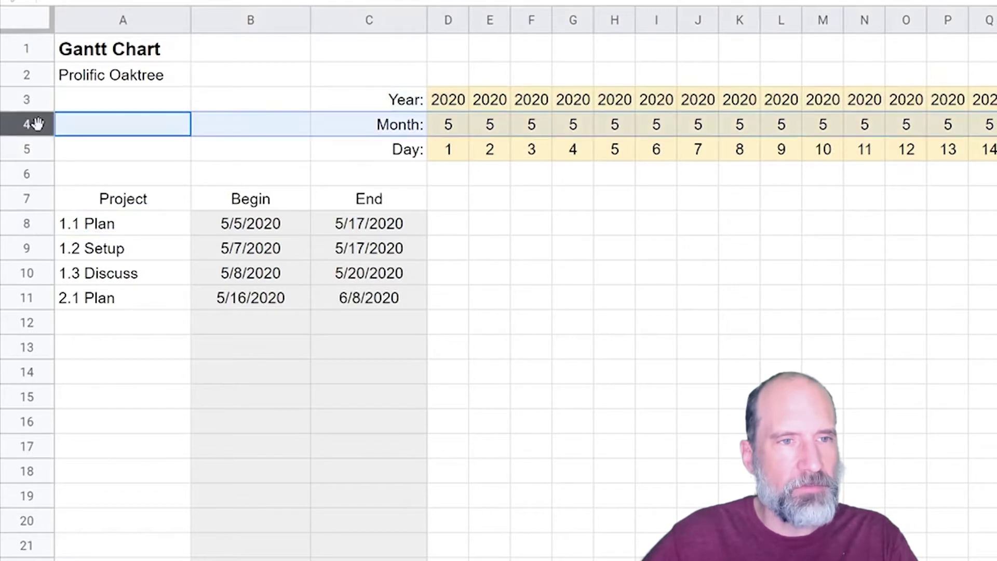
left_click(39, 149)
left_click(91, 229)
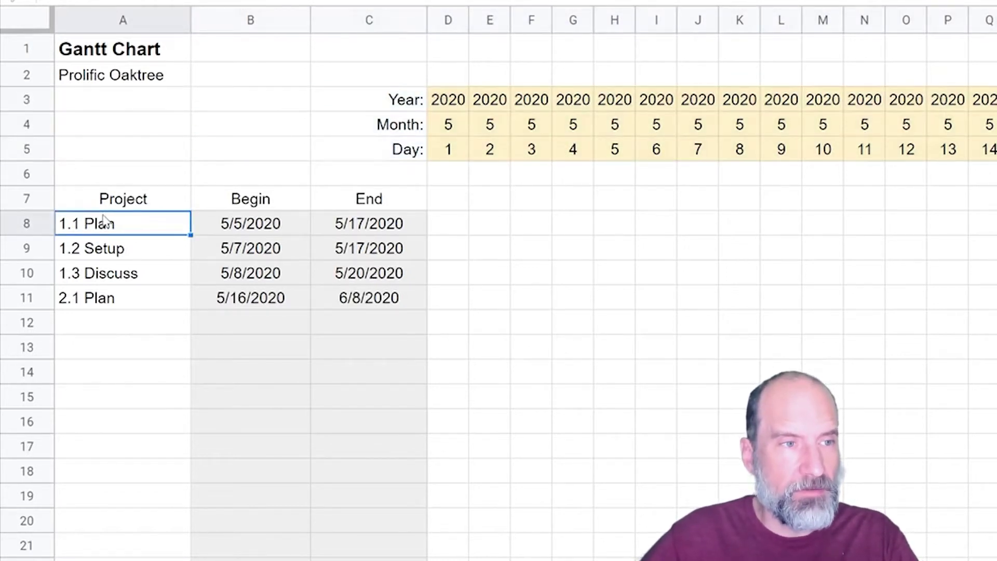
left_click(114, 249)
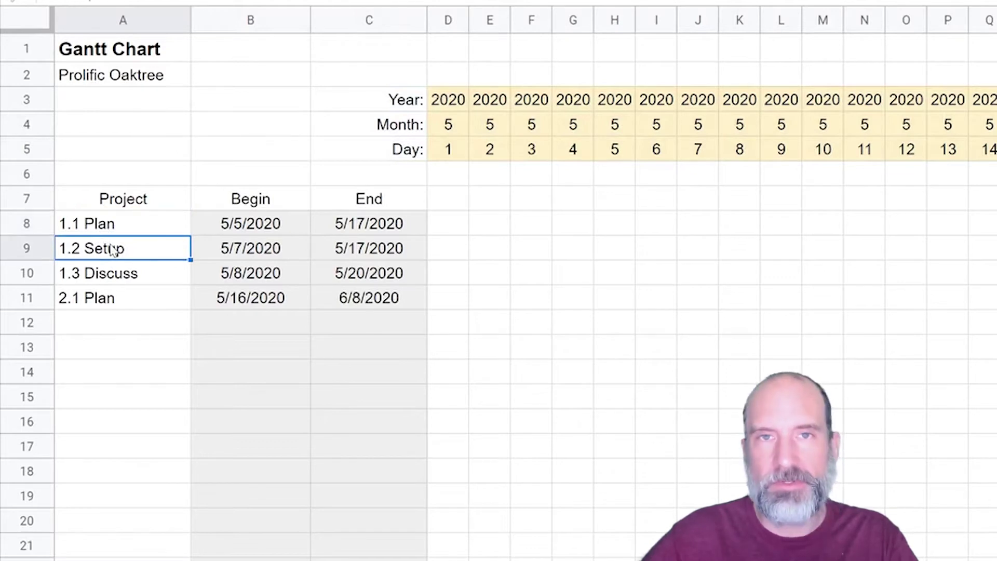
left_click(258, 223)
left_click(354, 229)
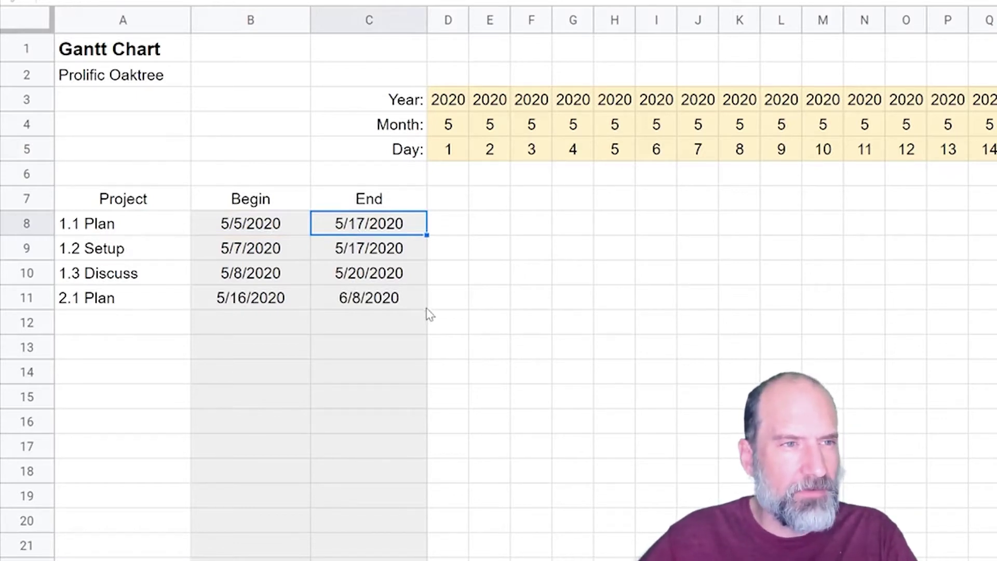
left_click(254, 225)
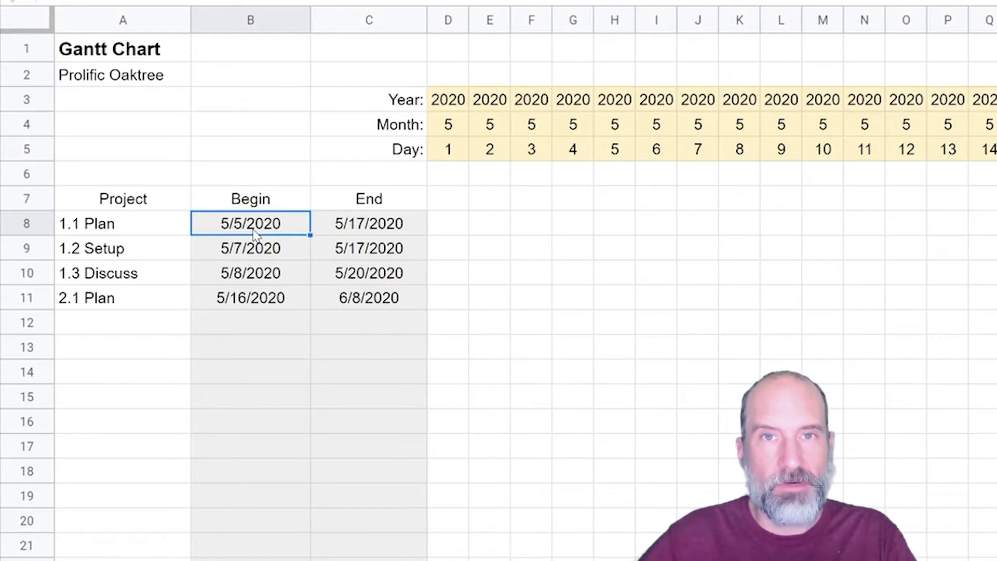
double_click(255, 234)
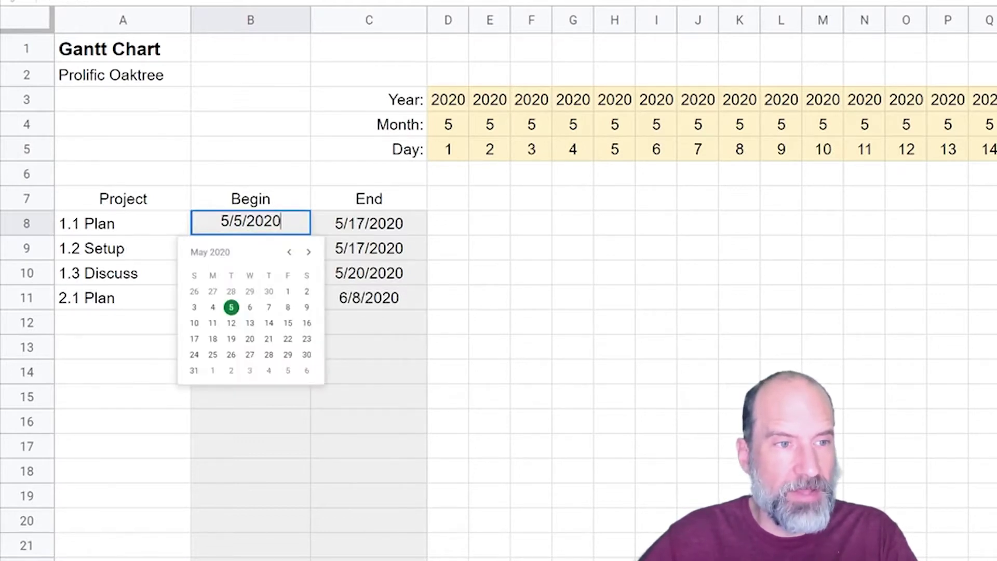
left_click(232, 307)
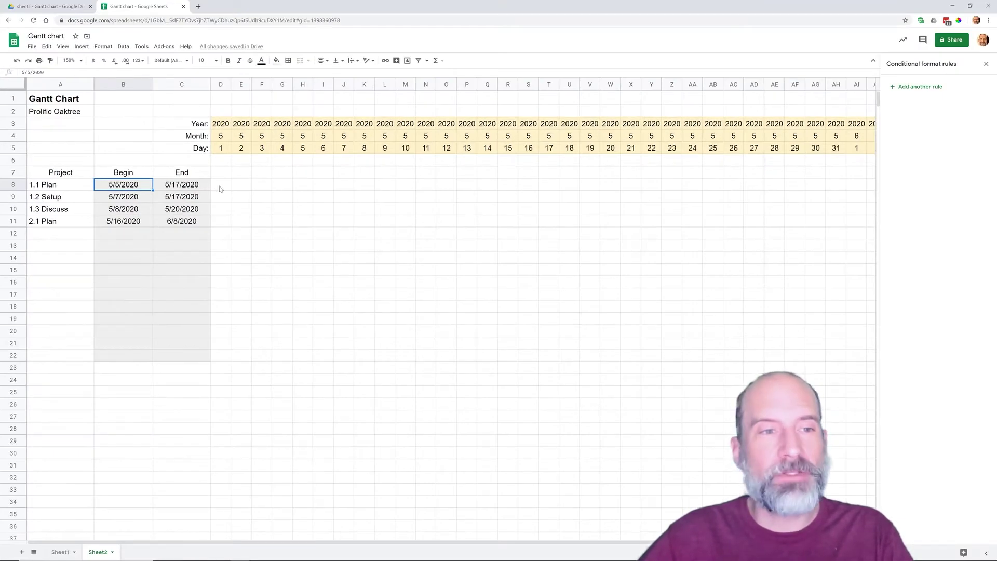
Select the chart grid from D8 across the timeline and open the Format menu.
left_click_drag(219, 188, 804, 358)
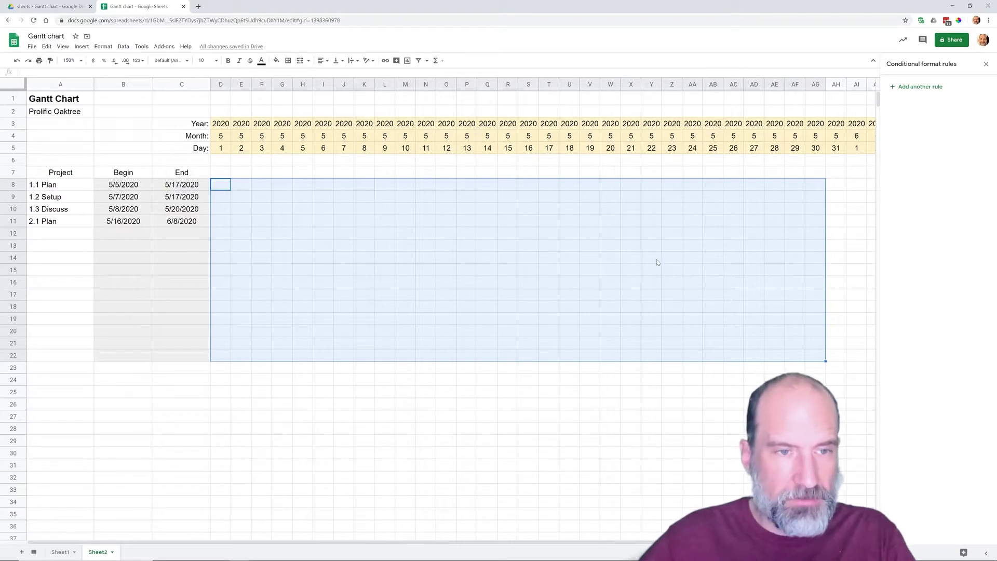
scroll(659, 263, "right", 3)
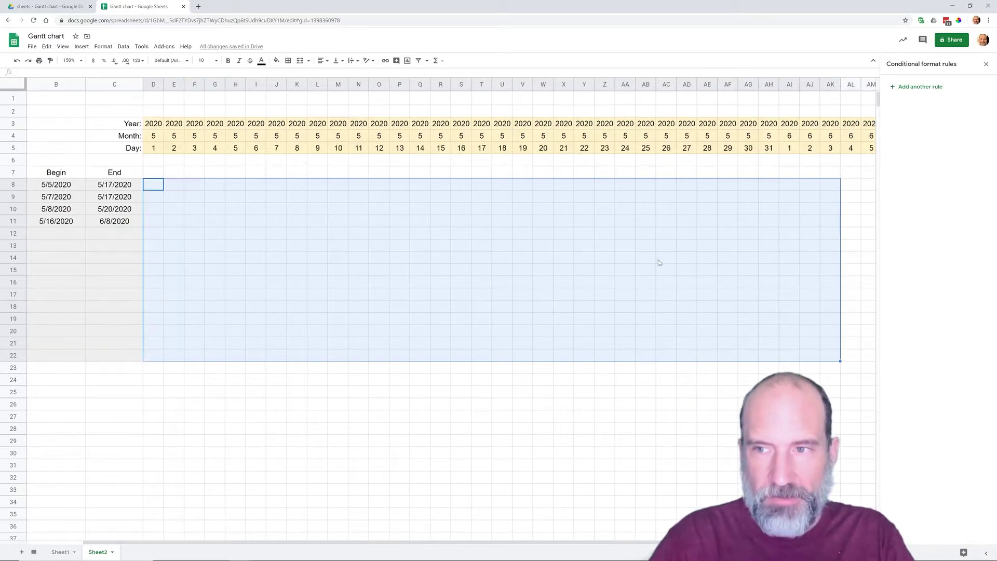
scroll(659, 263, "right", 1)
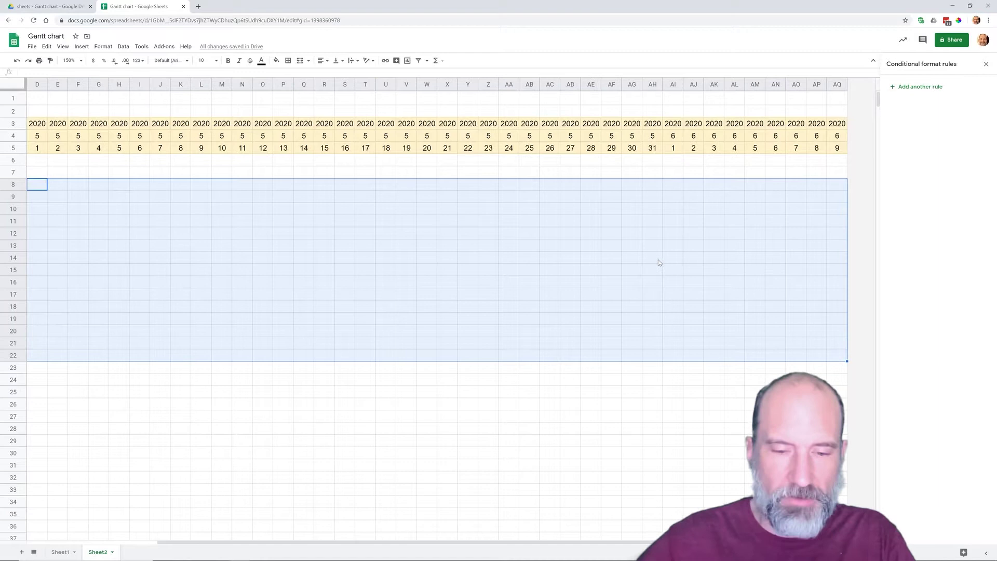
left_click_drag(441, 541, 352, 544)
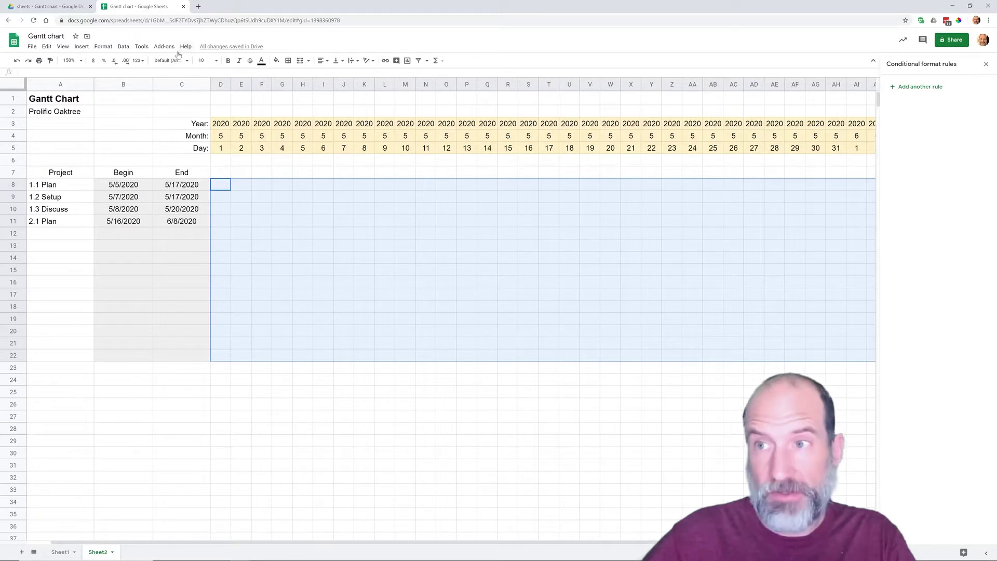
left_click(106, 48)
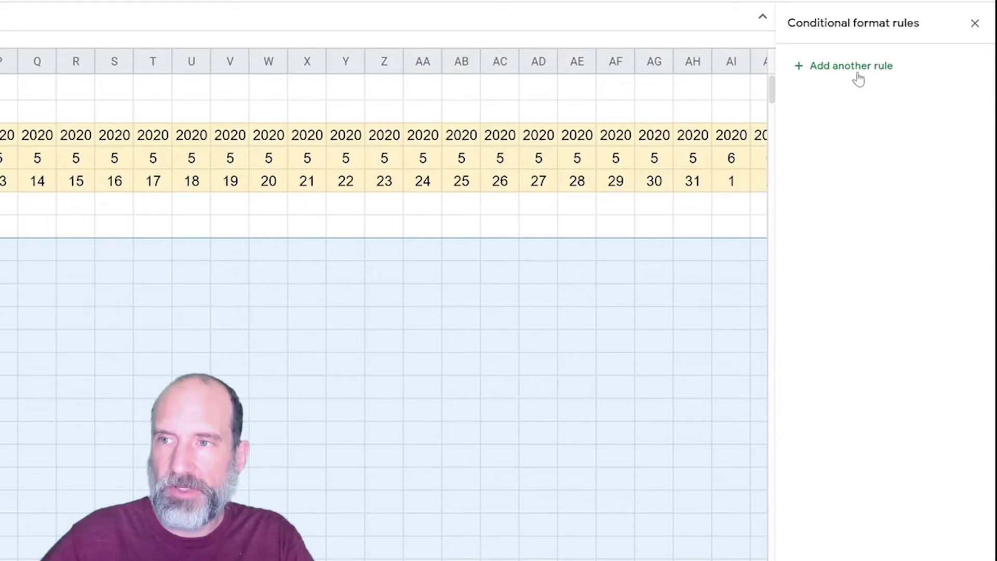
Add a new rule with the condition 'Custom formula is' and focus its formula field.
left_click(857, 66)
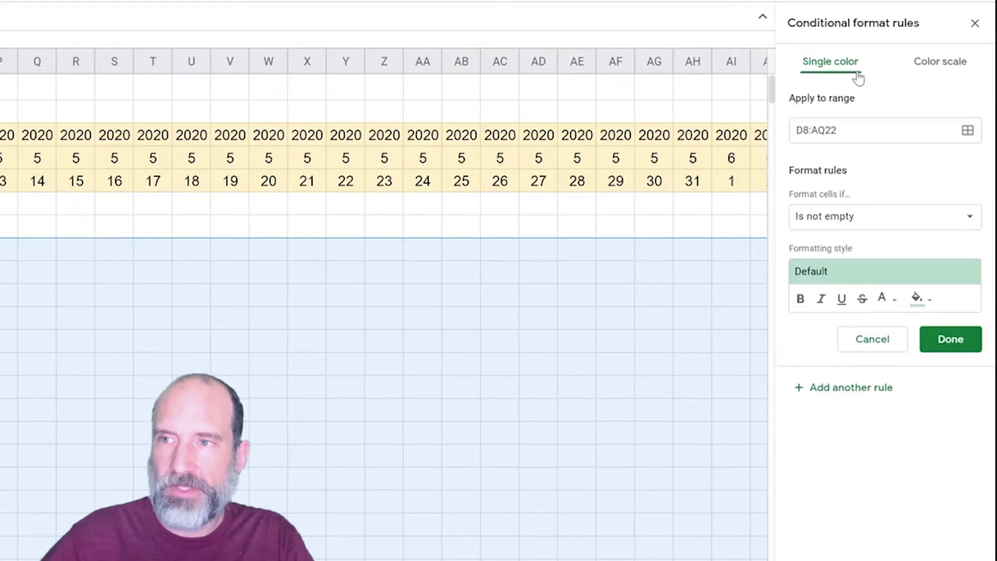
left_click(824, 218)
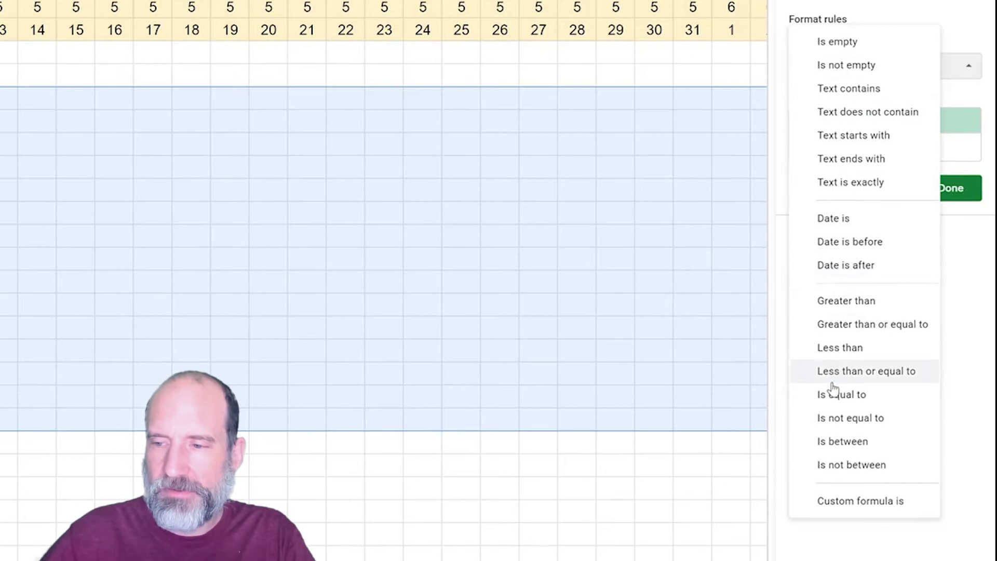
left_click(847, 502)
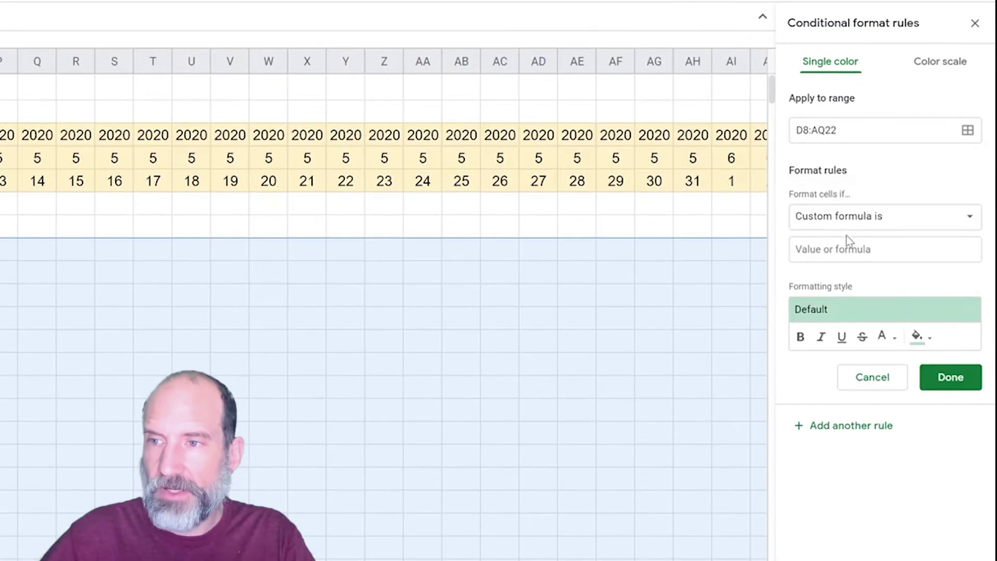
left_click(847, 246)
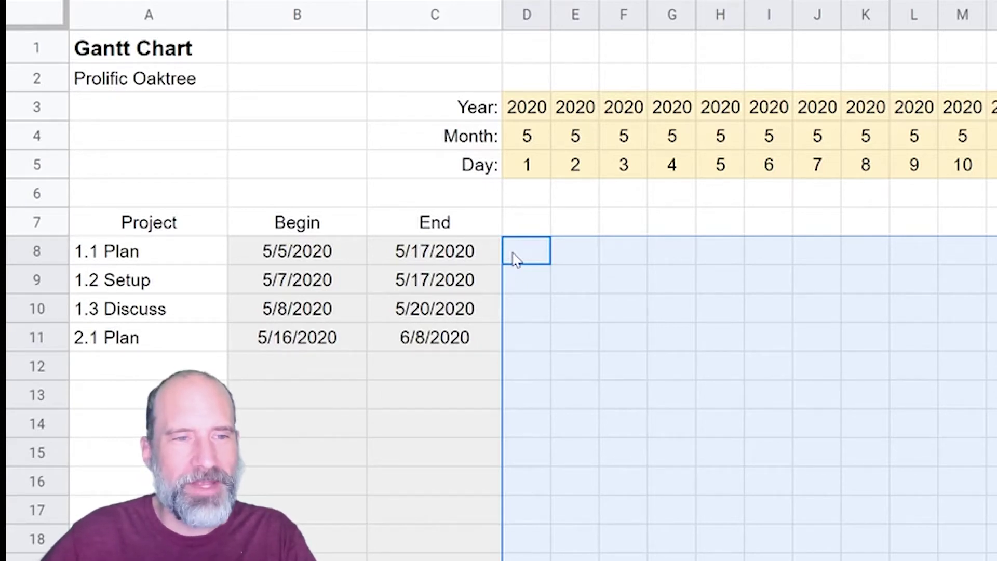
Enter =WEEKDAY(DATE(D3,D4,D5),2) in cell D8.
left_click(515, 258)
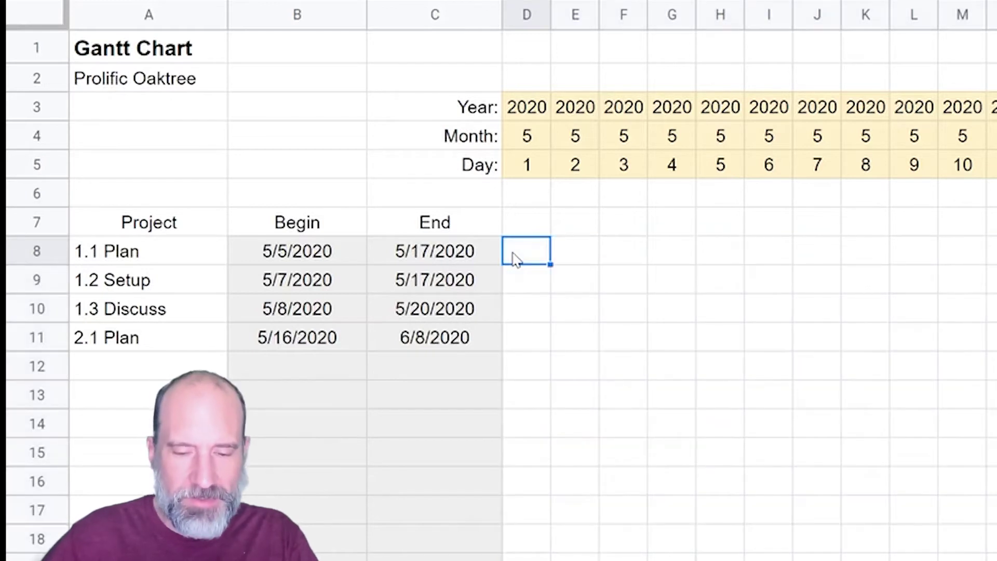
type("=")
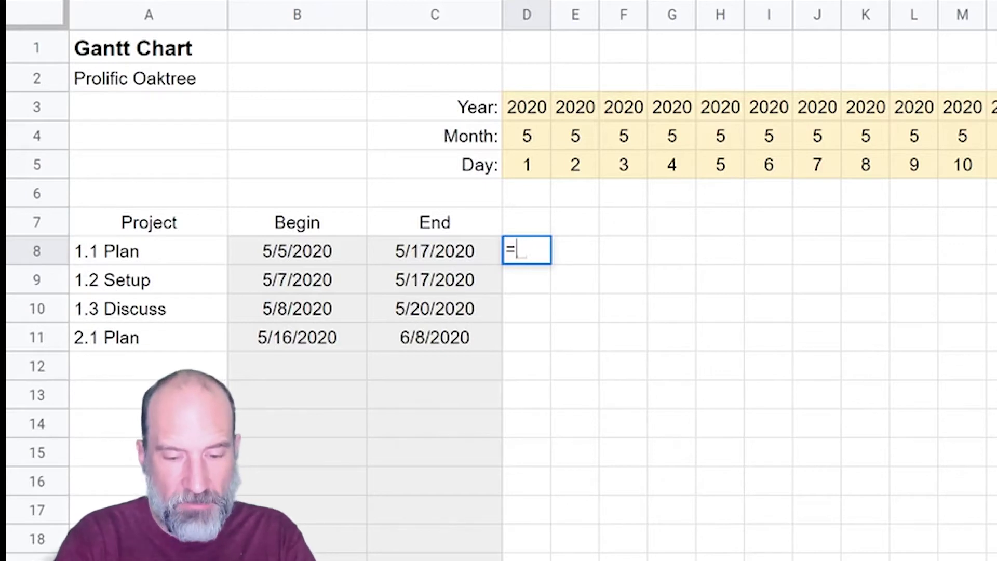
type("W")
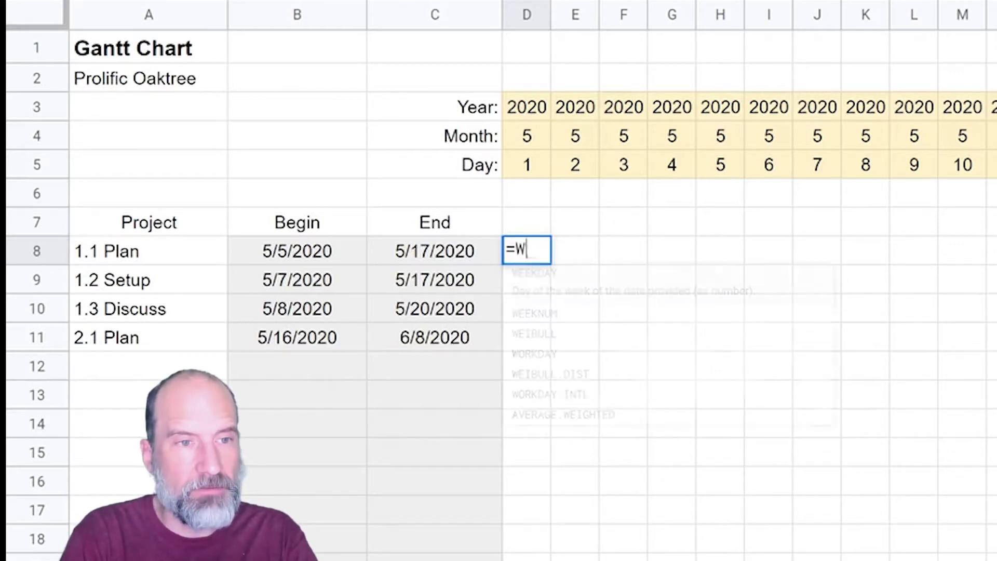
type("EEKDAY")
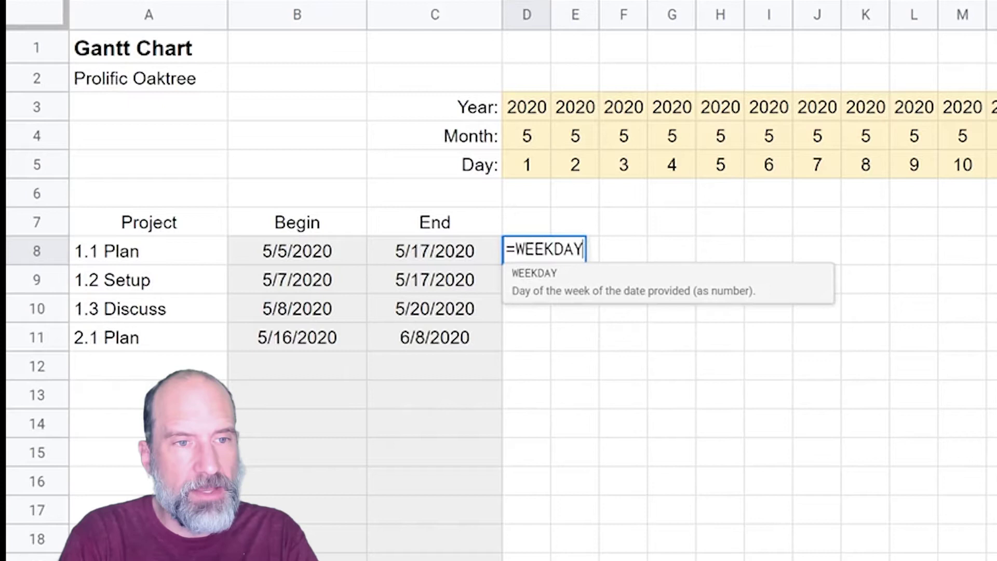
type("(")
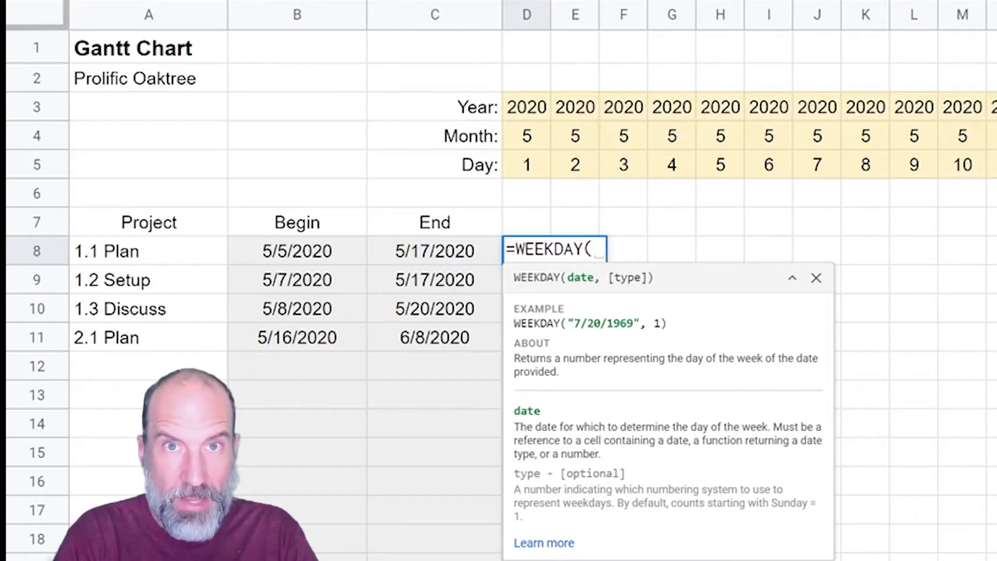
type("DATE")
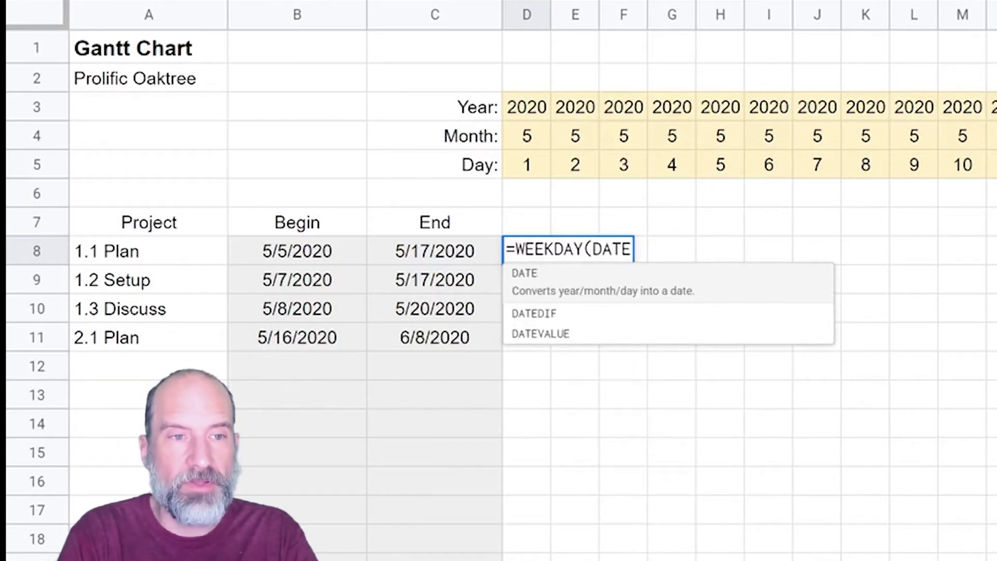
type("(")
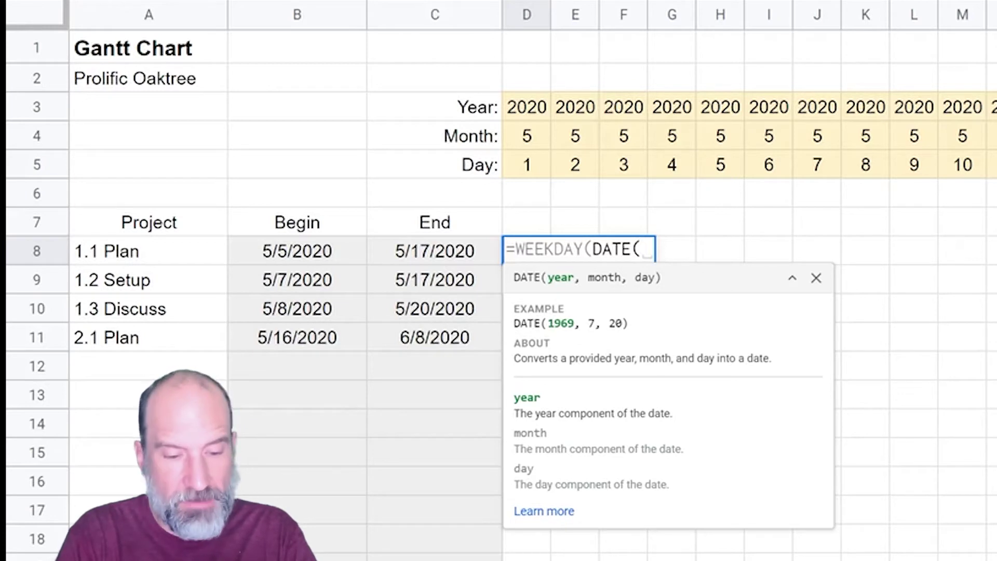
type("D3,")
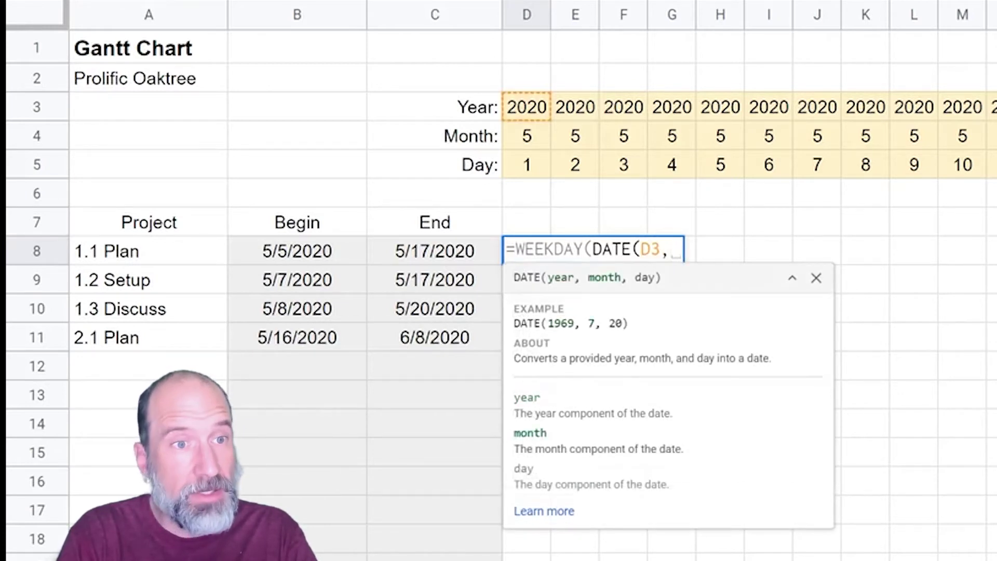
type("D")
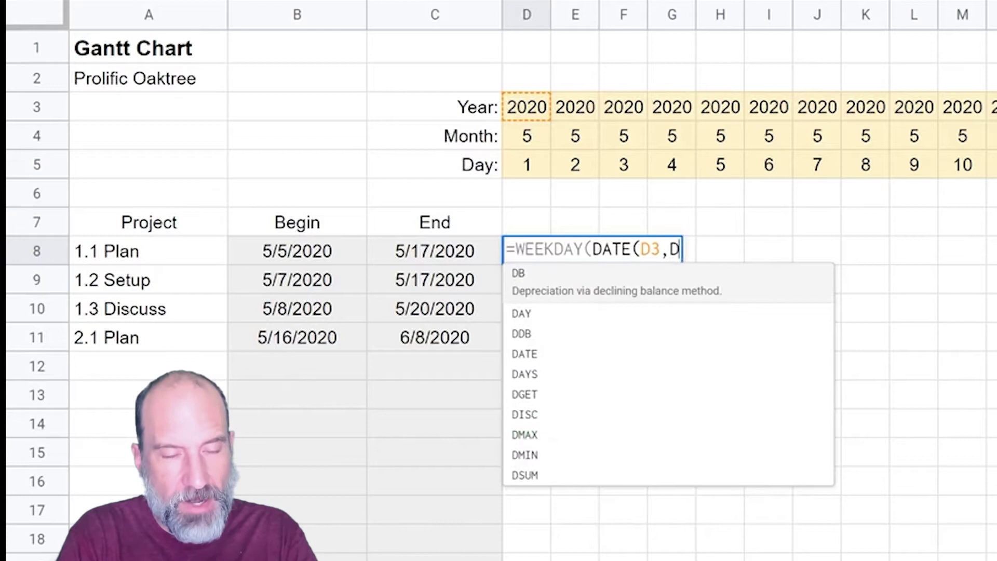
type("4,")
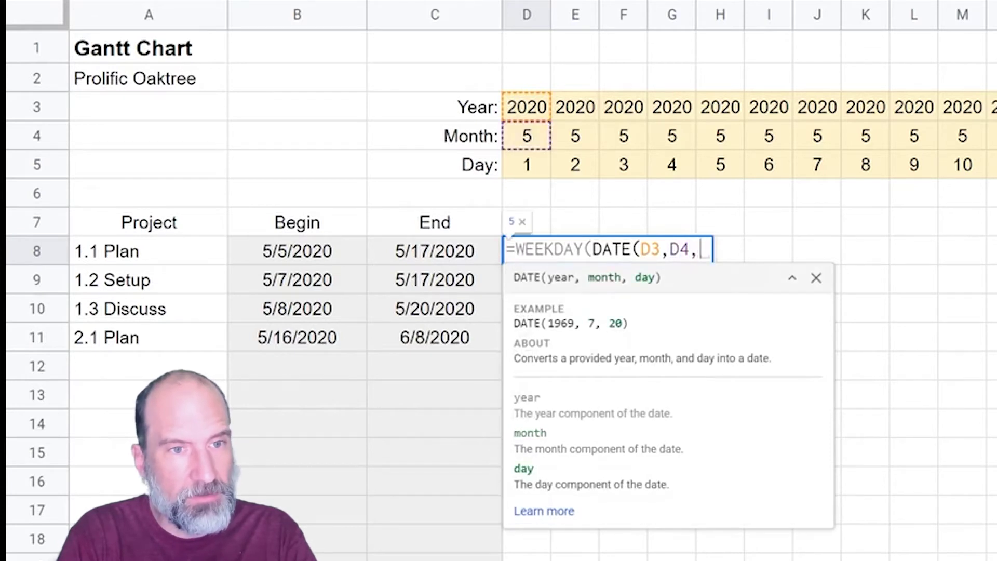
type("D5")
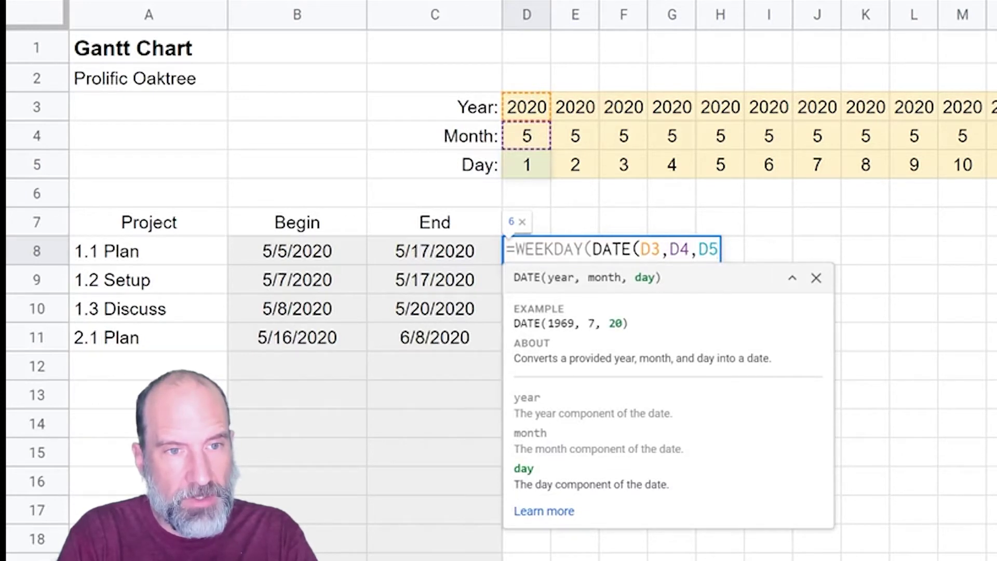
type(")")
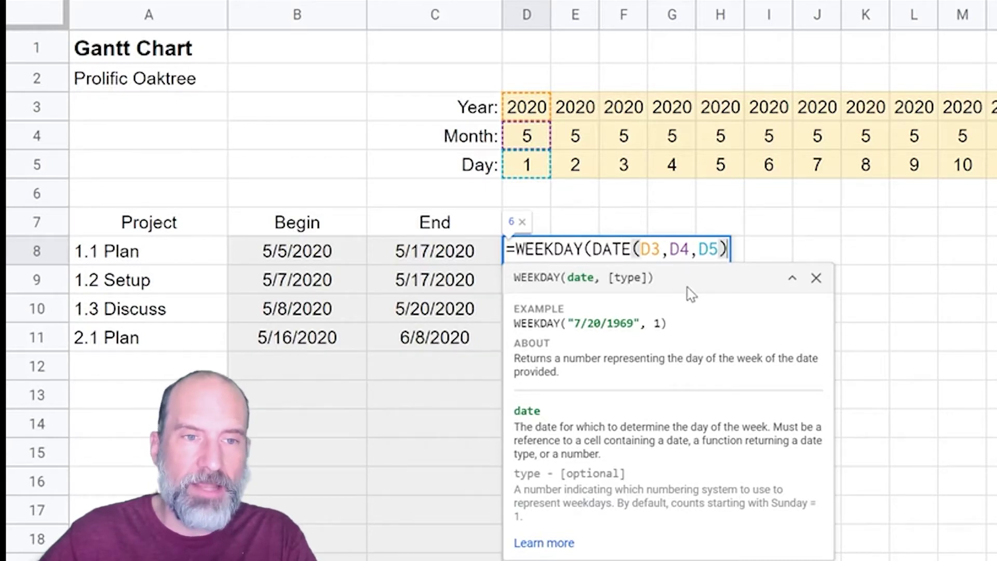
type("),2")
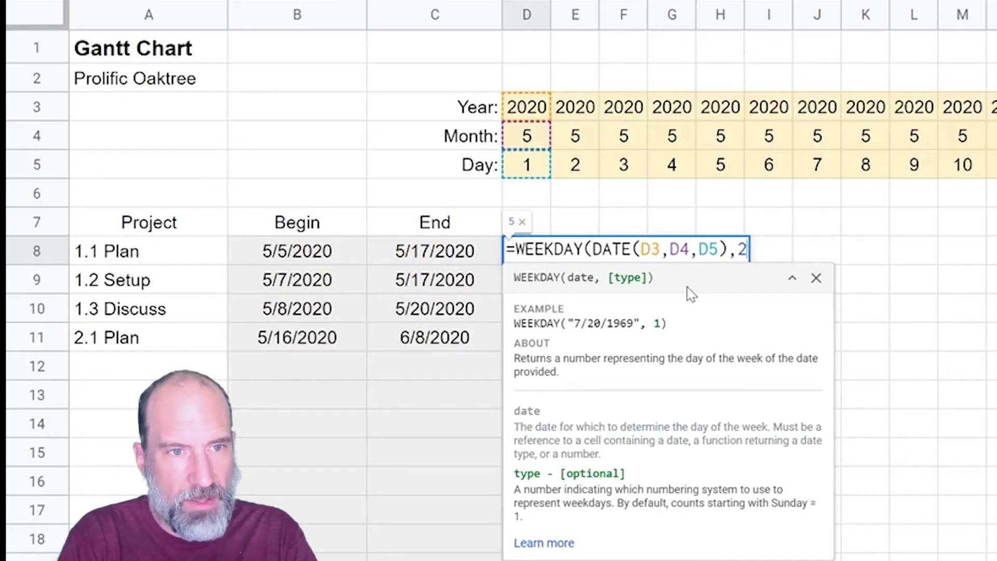
Commit the weekday formula in D8 and fill it across row 8.
type(")")
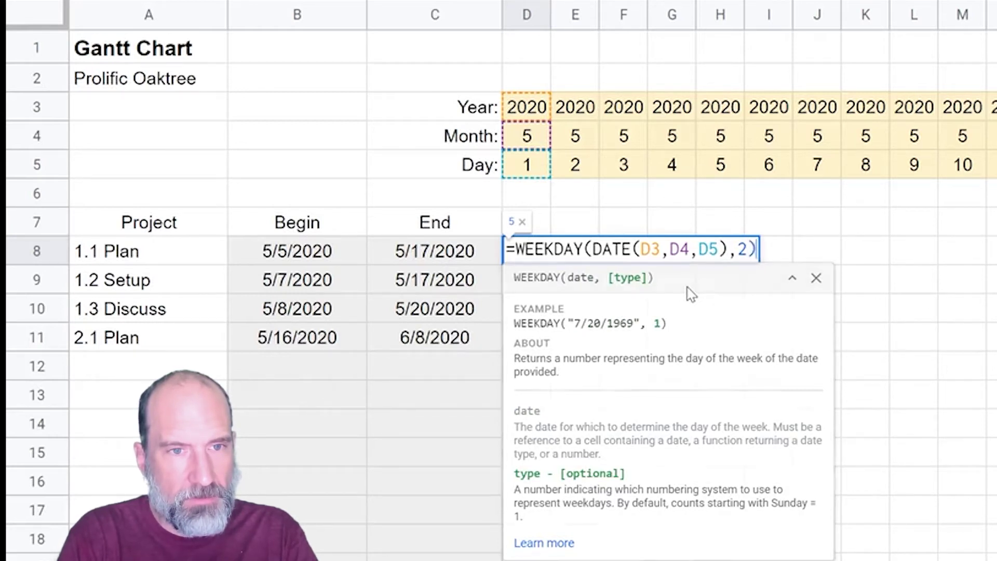
key("Return")
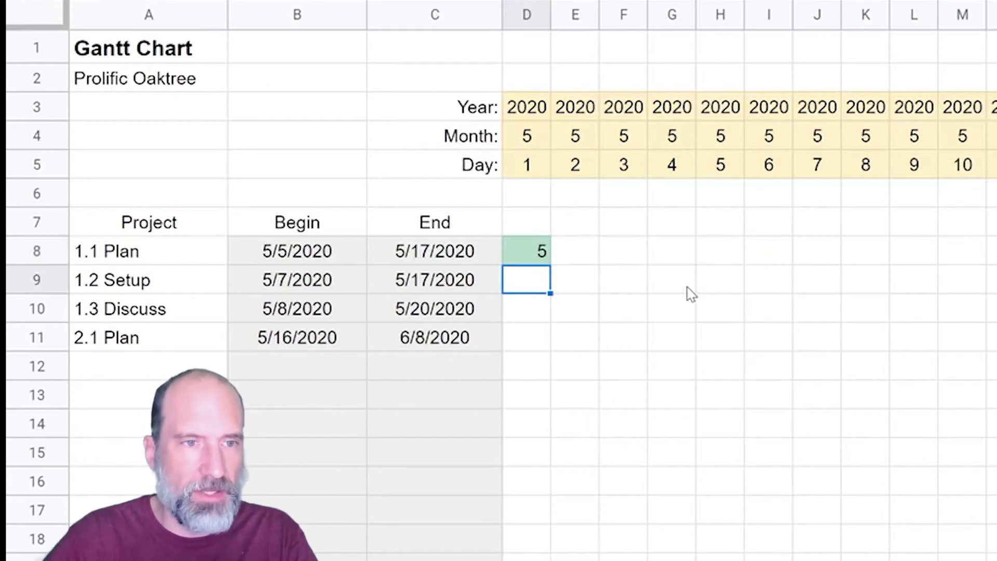
left_click(541, 260)
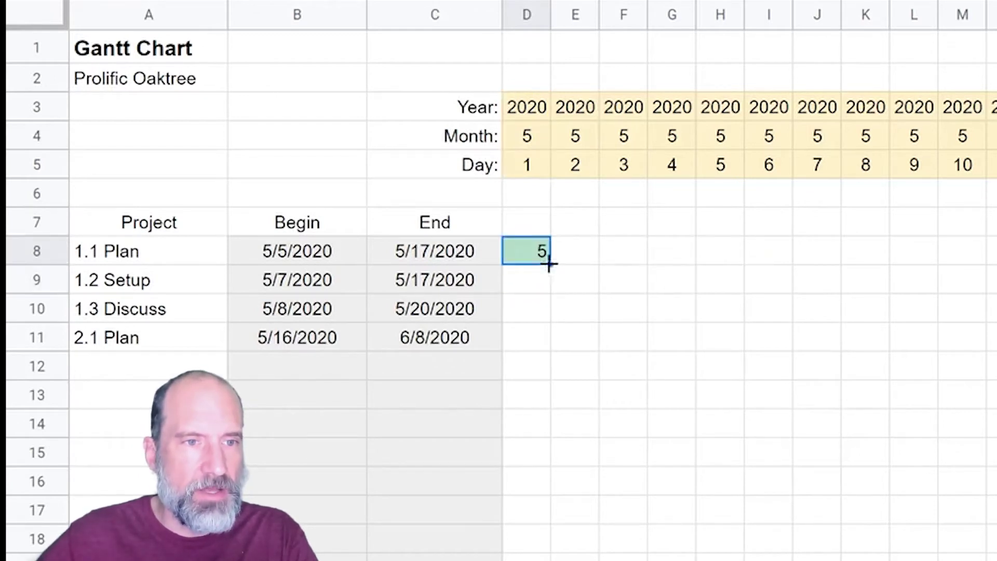
left_click_drag(550, 264, 990, 262)
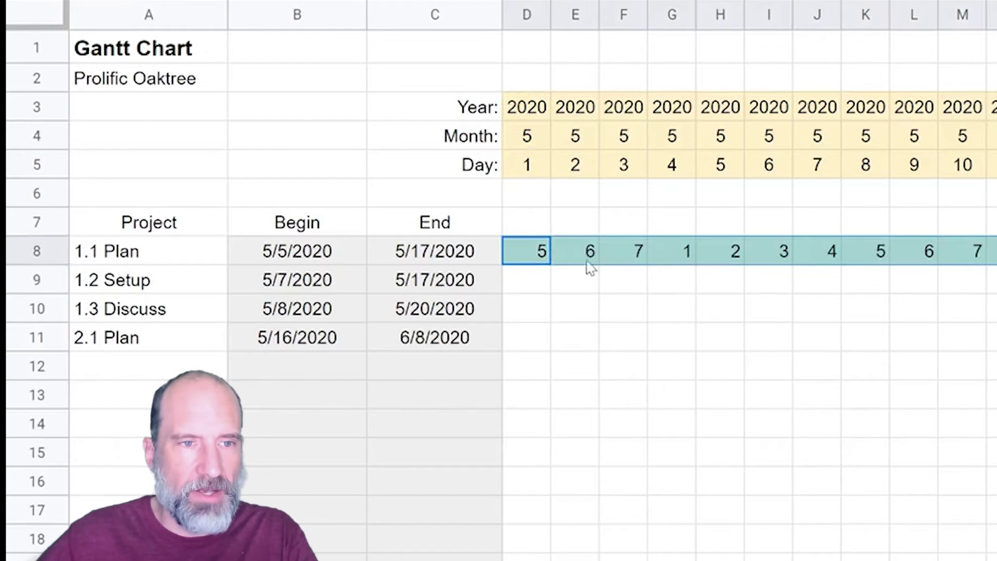
left_click(530, 254)
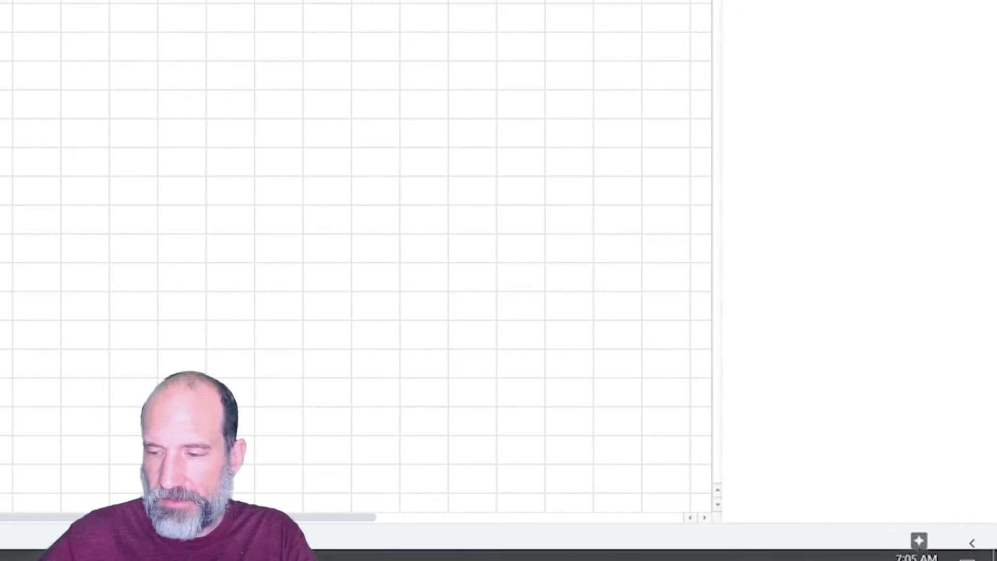
Confirm on the taskbar calendar that May 1, 2020 is a Friday (weekday 5).
left_click(927, 553)
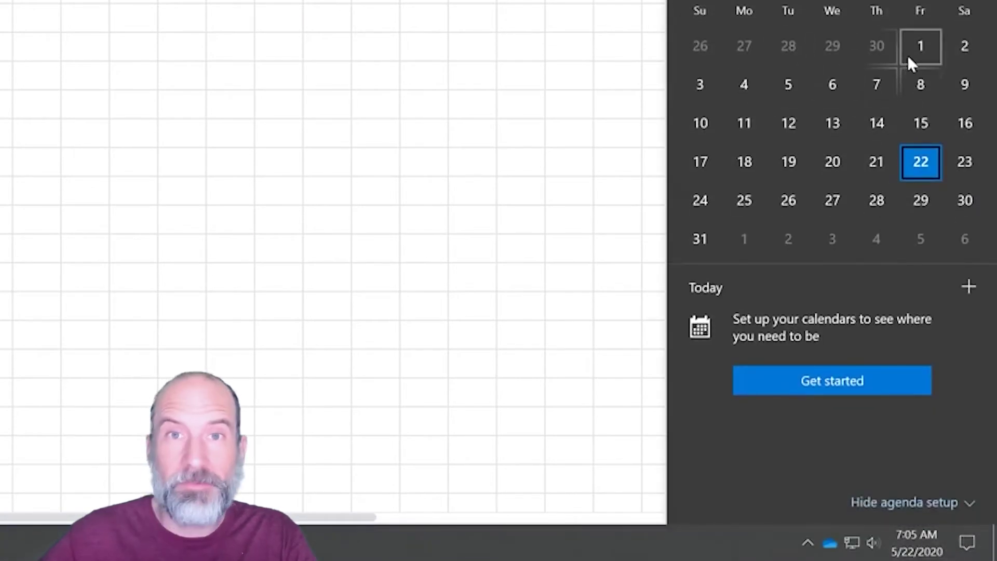
left_click(540, 266)
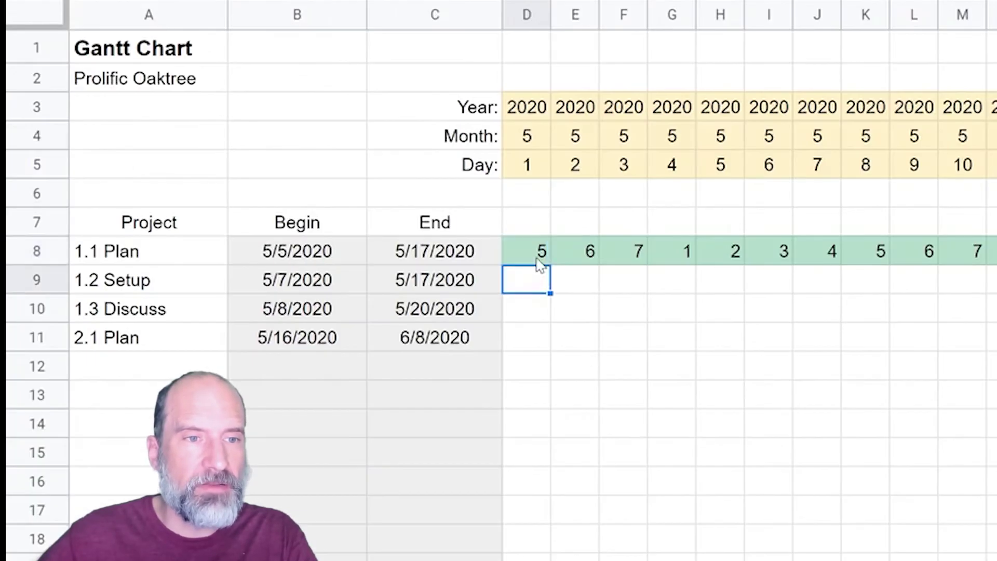
left_click(538, 257)
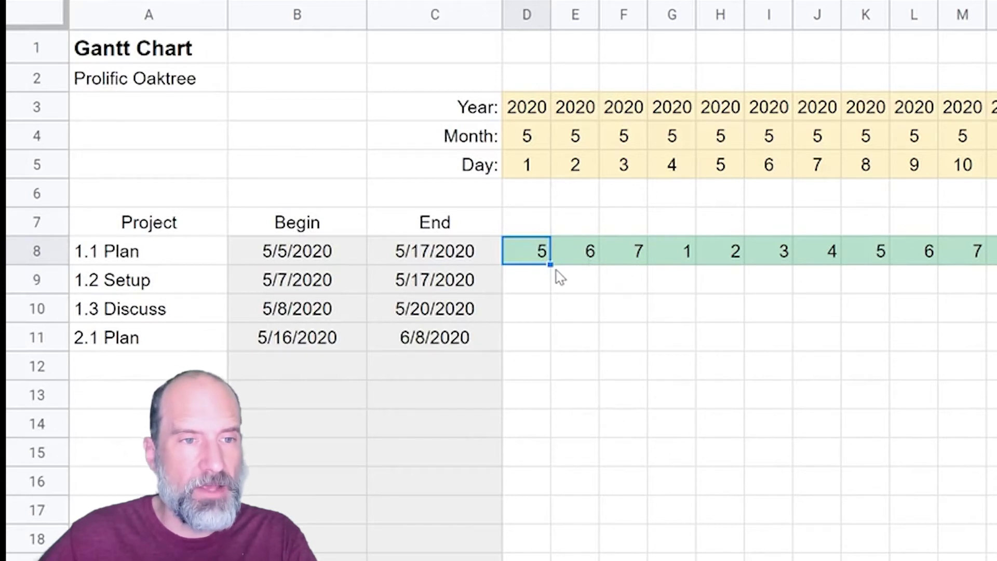
Copy D8's WEEKDAY formula into the rule's formula field and append >5.
double_click(531, 256)
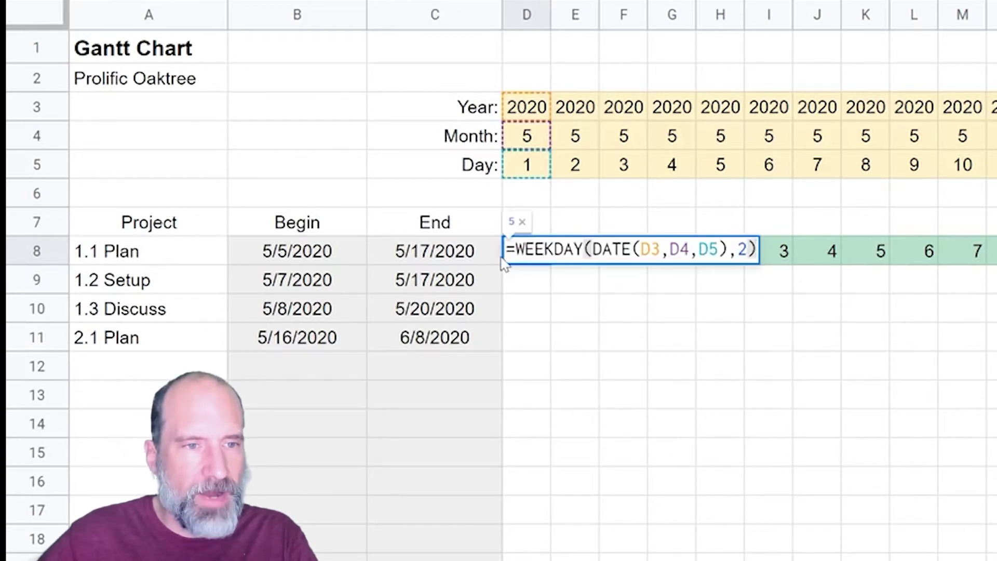
left_click_drag(506, 249, 795, 262)
key("ctrl+c")
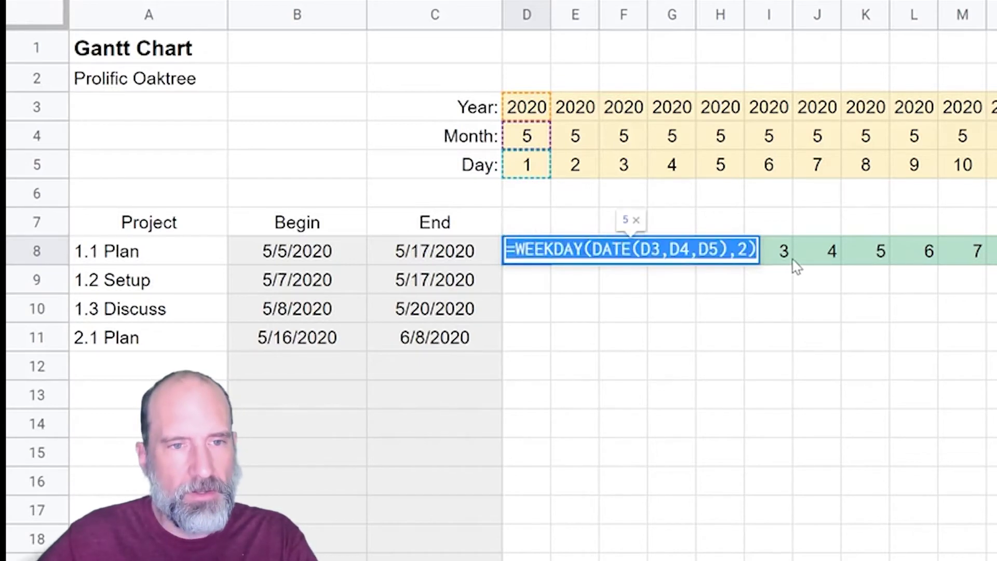
key("Escape")
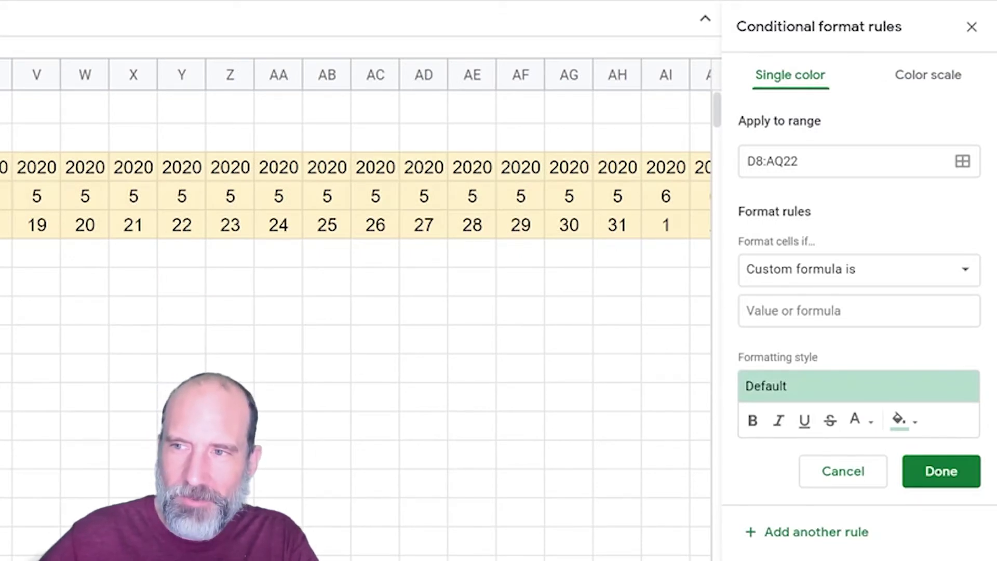
left_click(859, 311)
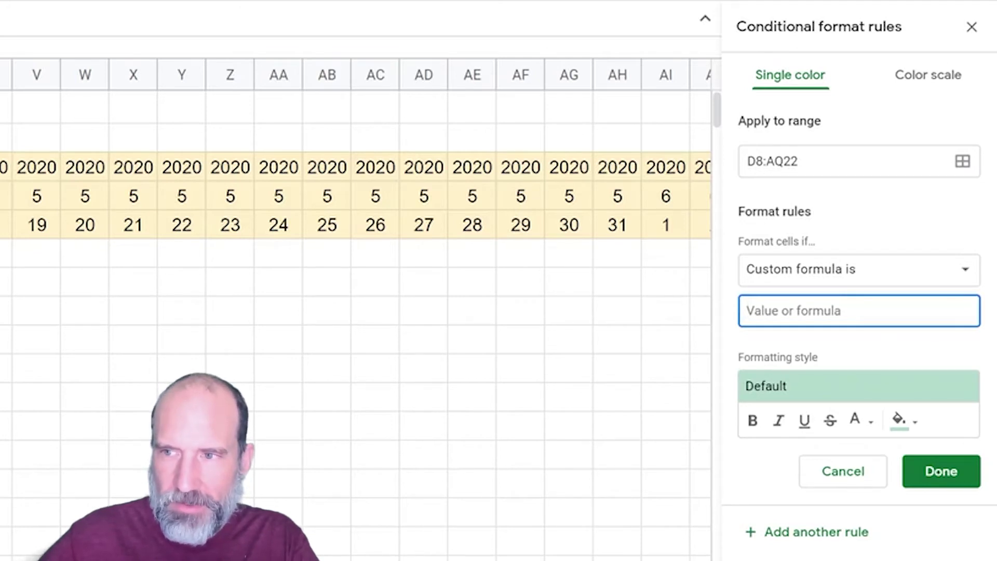
key("ctrl+v")
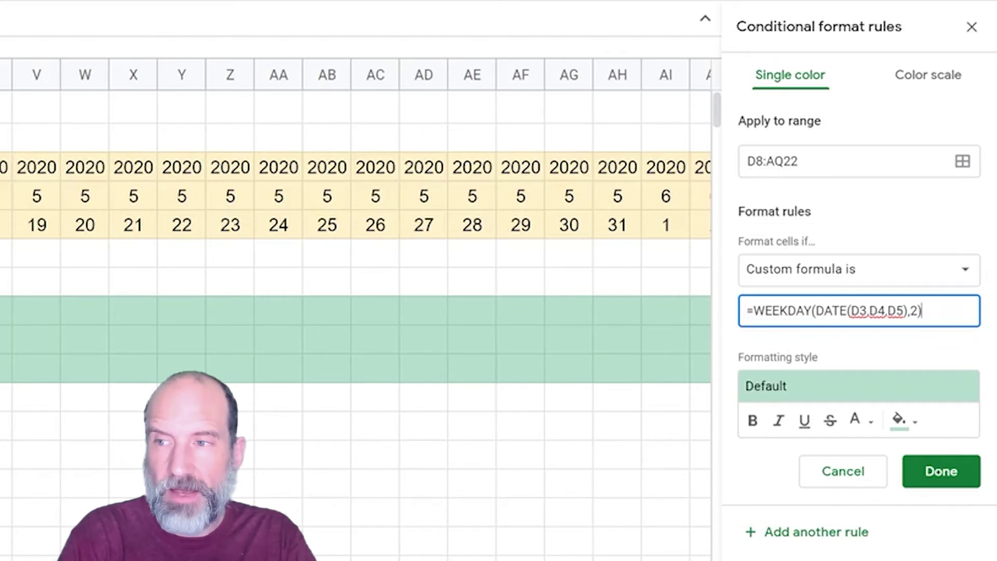
type(">")
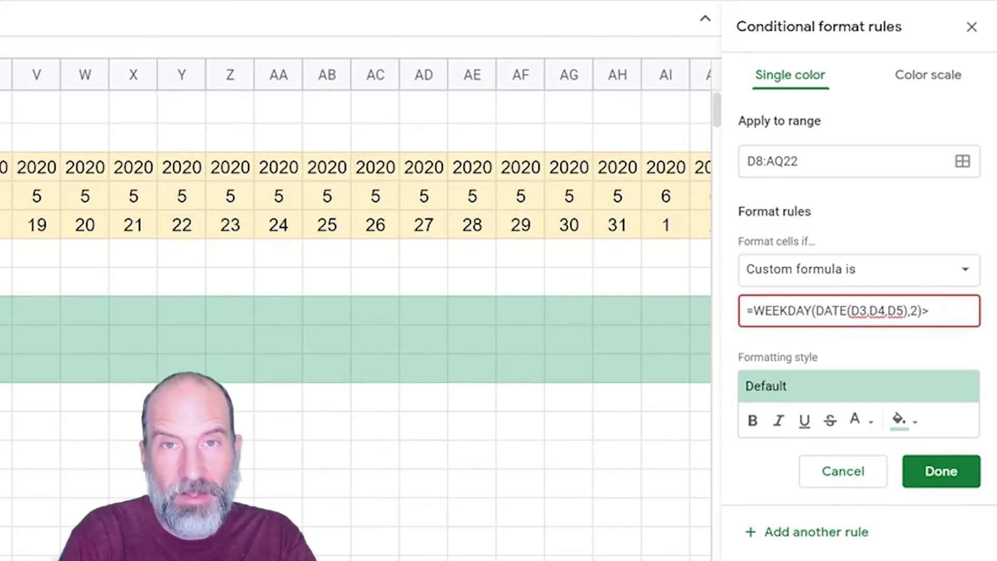
type("5")
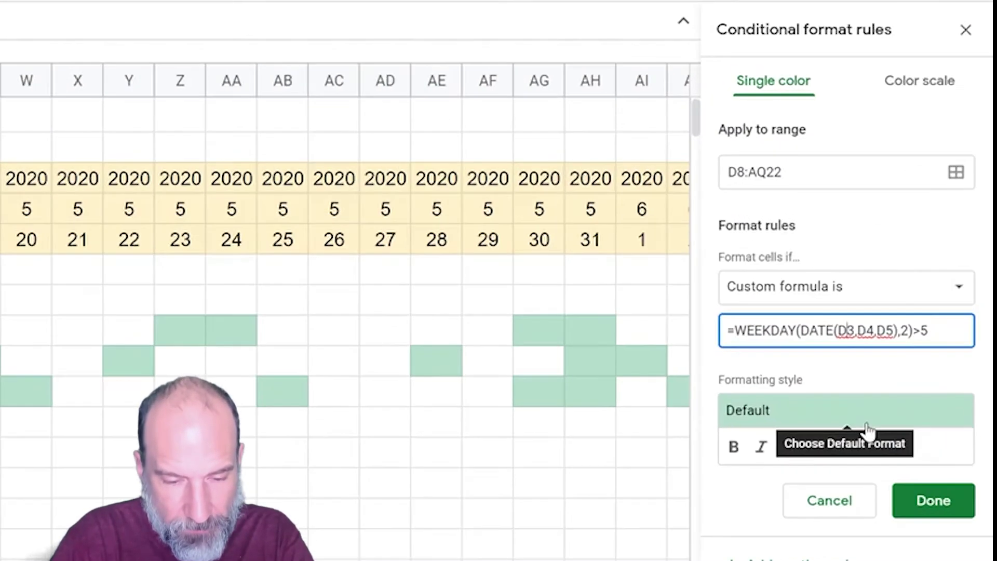
Lock the header rows so the rule reads =WEEKDAY(DATE(D$3,D$4,D$5),2)>5.
type("$")
key("Right")
key("Right")
key("Right")
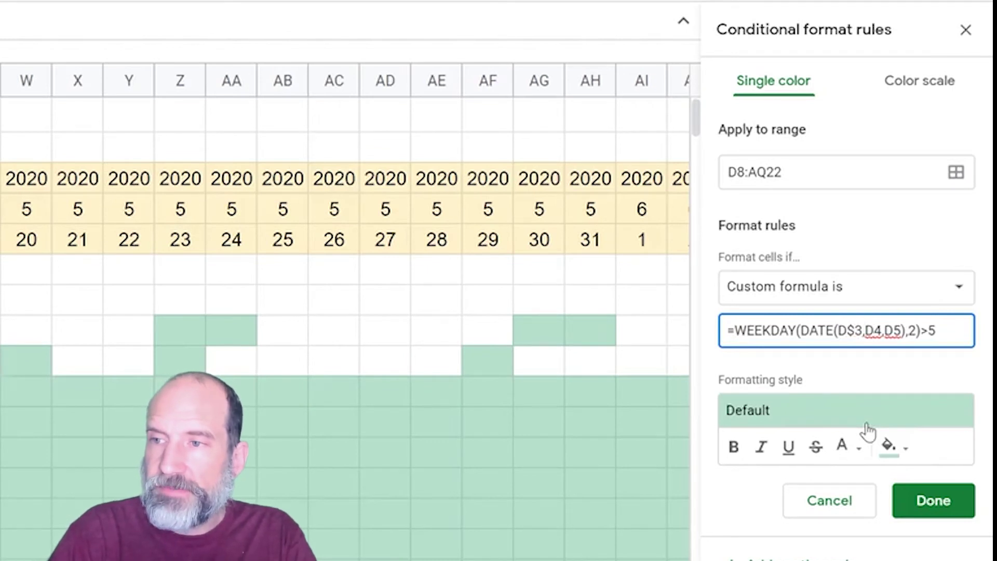
type("$")
key("Right")
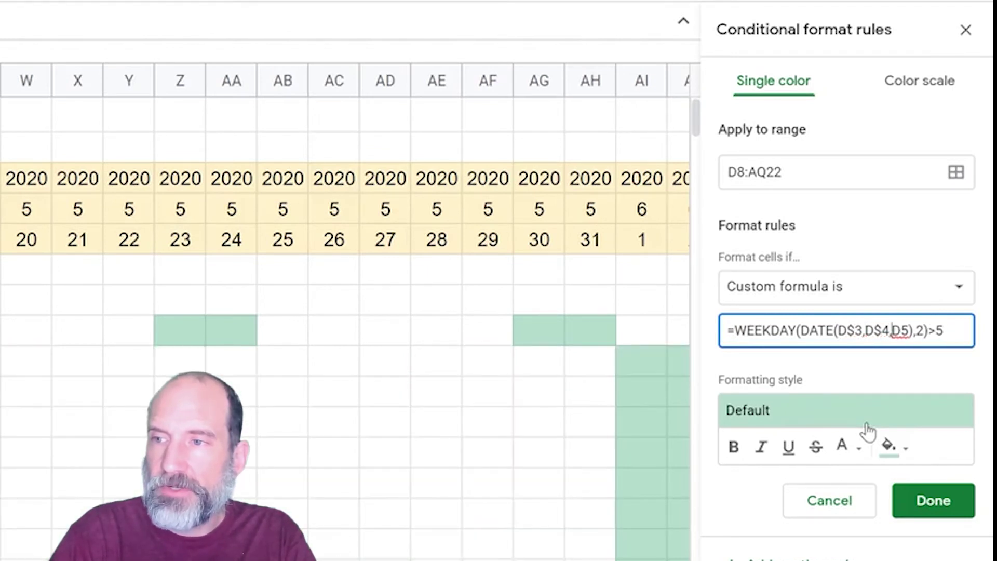
key("Right")
key("Right")
type("$")
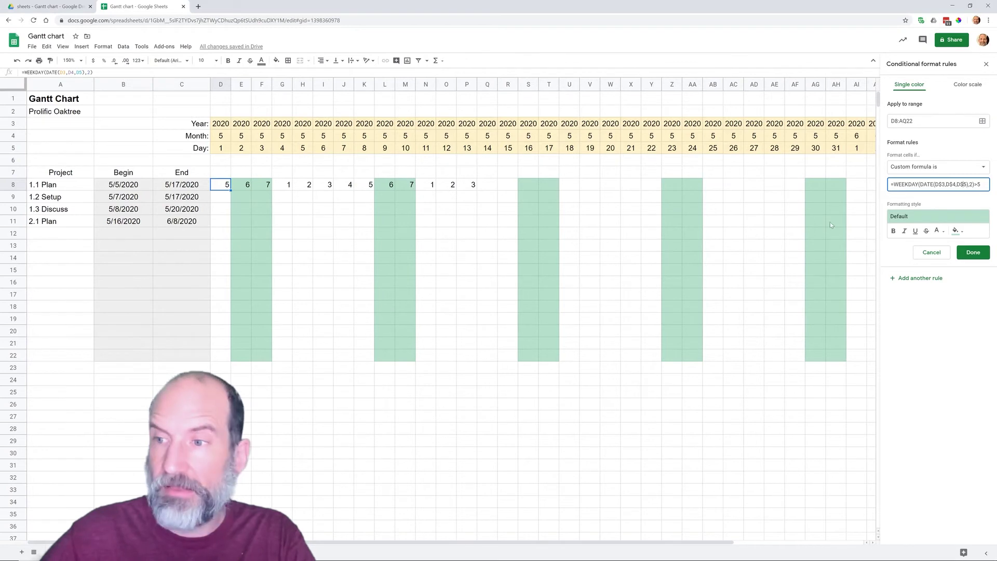
Give the weekend rule a hiding text colour and gray fill, then save it.
left_click(957, 230)
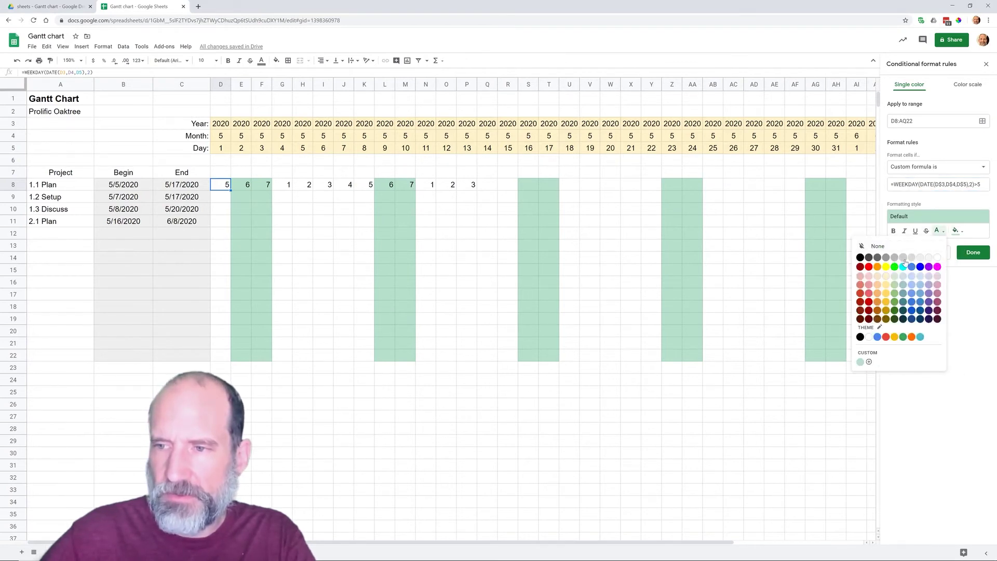
left_click(905, 260)
left_click(954, 232)
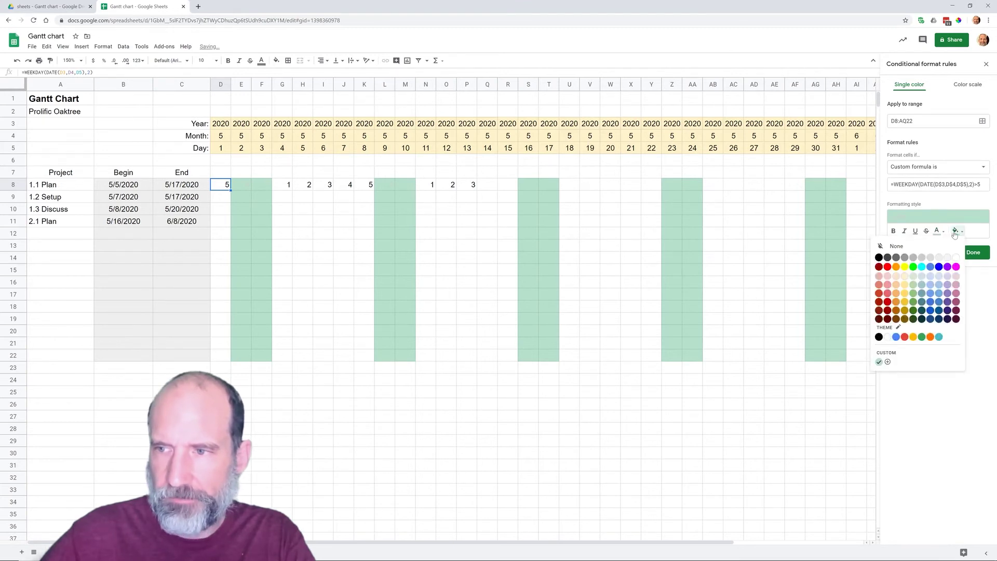
left_click(922, 258)
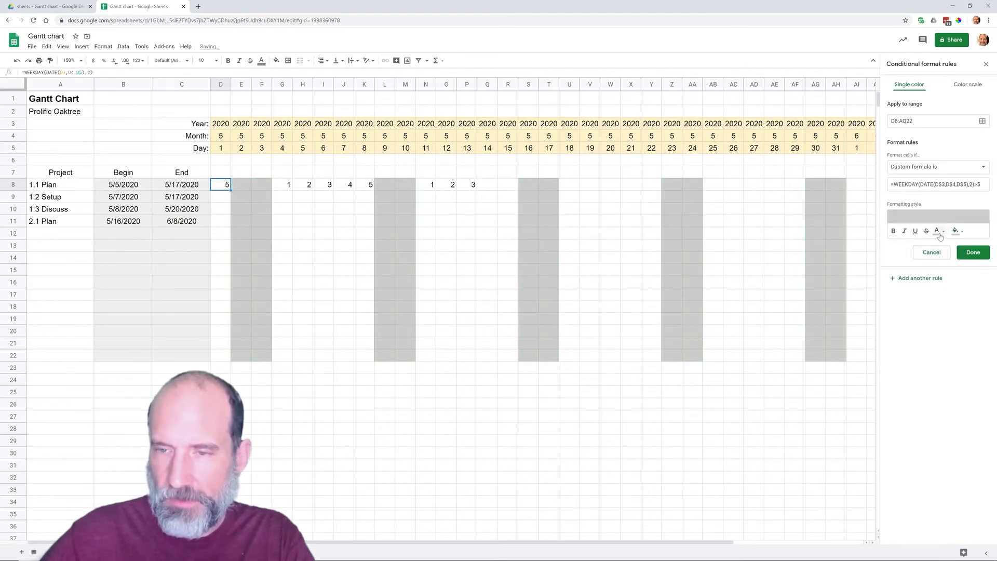
left_click(973, 252)
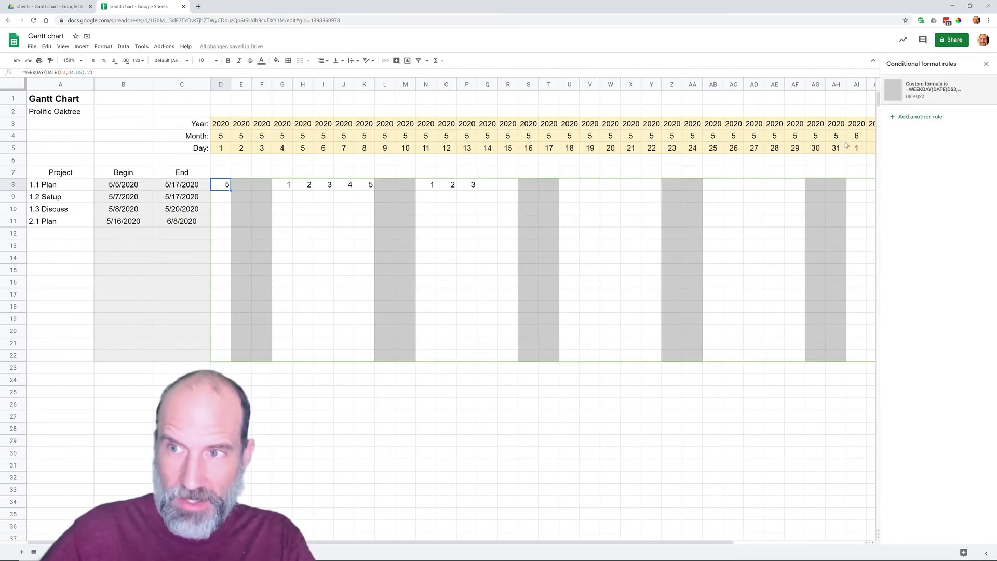
Check a few empty grid cells and D8's formula, then reselect the chart range.
left_click(756, 209)
left_click(631, 234)
left_click(556, 233)
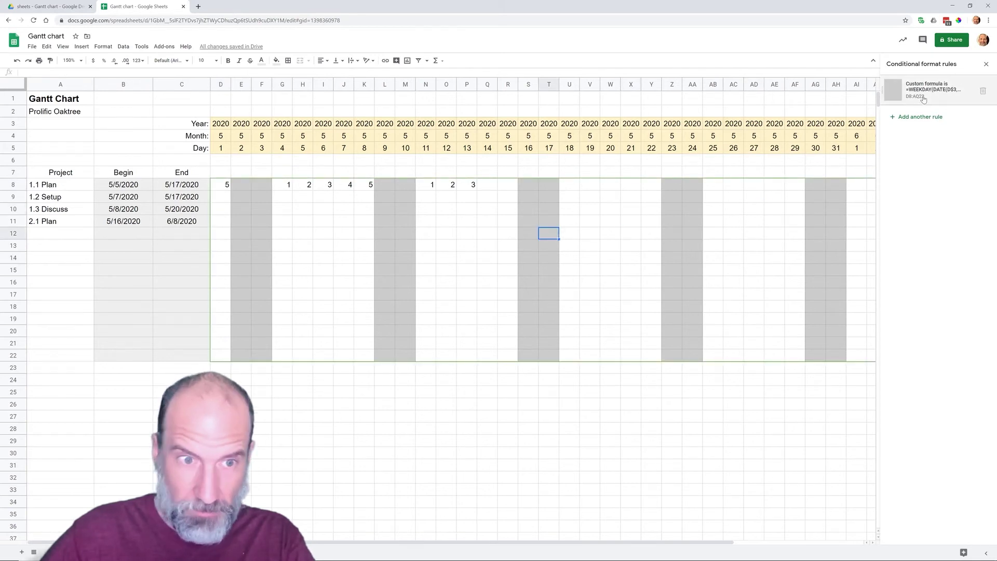
left_click(218, 188)
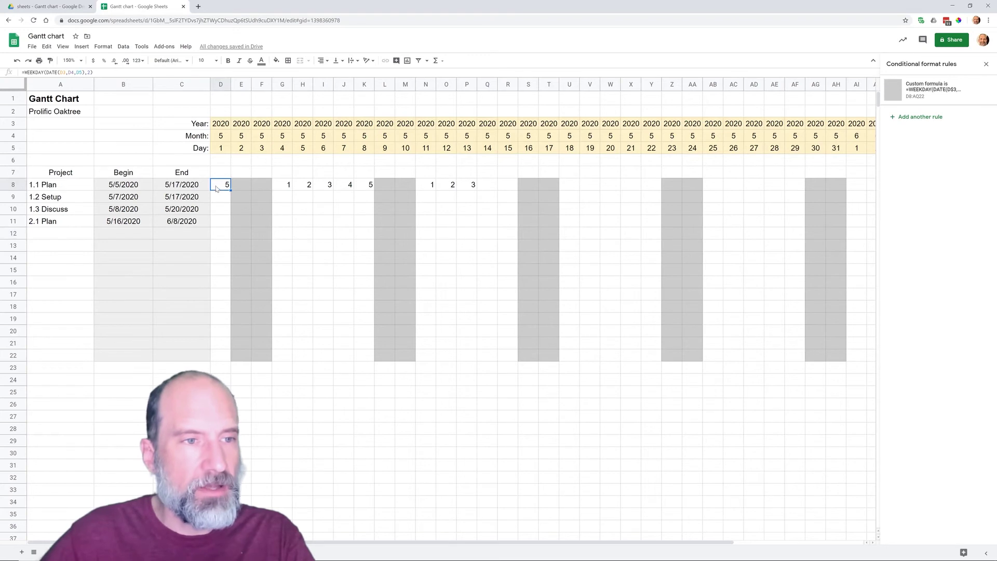
left_click_drag(219, 189, 844, 356)
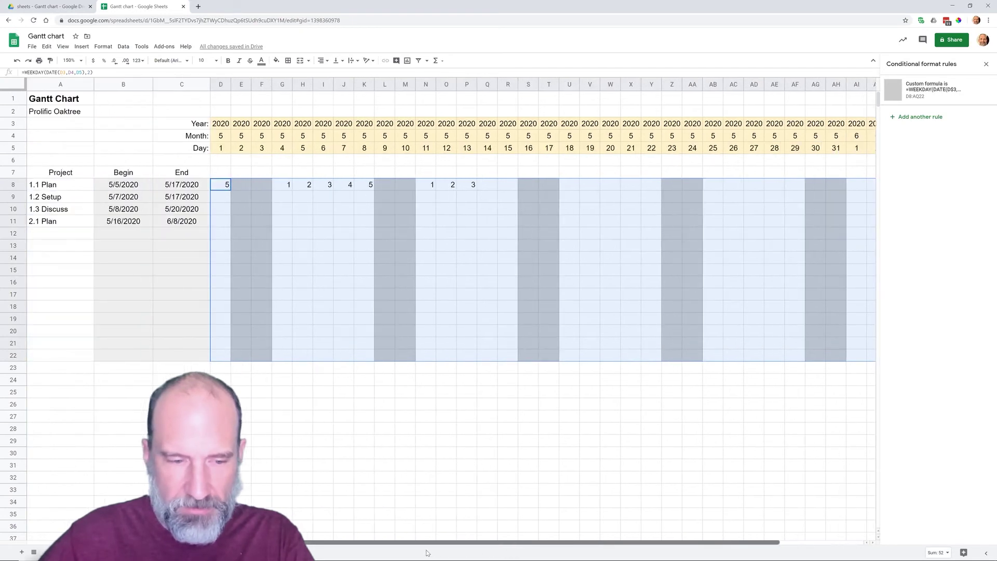
Add another rule, delete the helper weekday numbers in row 8, and reselect D8:AQ22.
left_click_drag(521, 542, 375, 551)
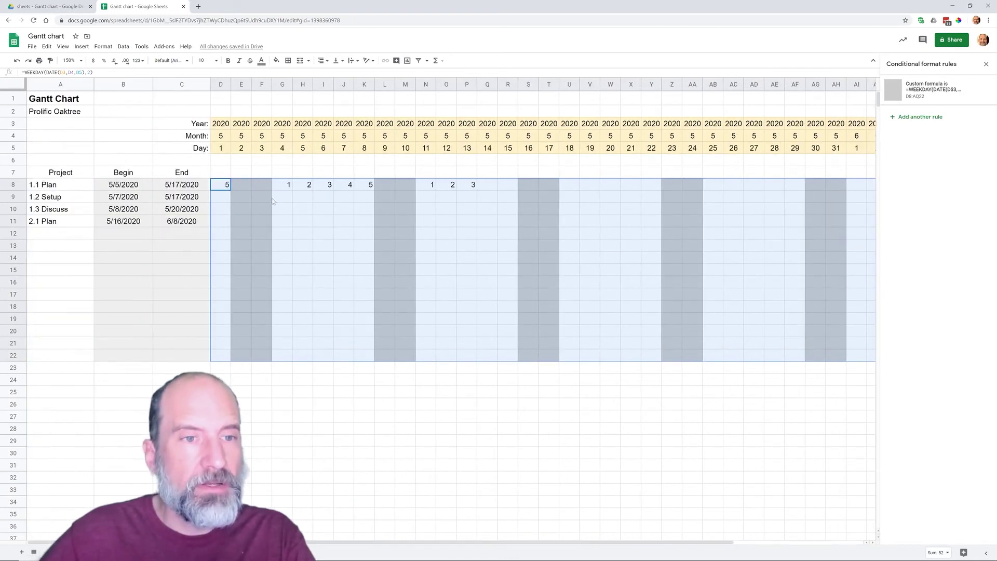
left_click(926, 94)
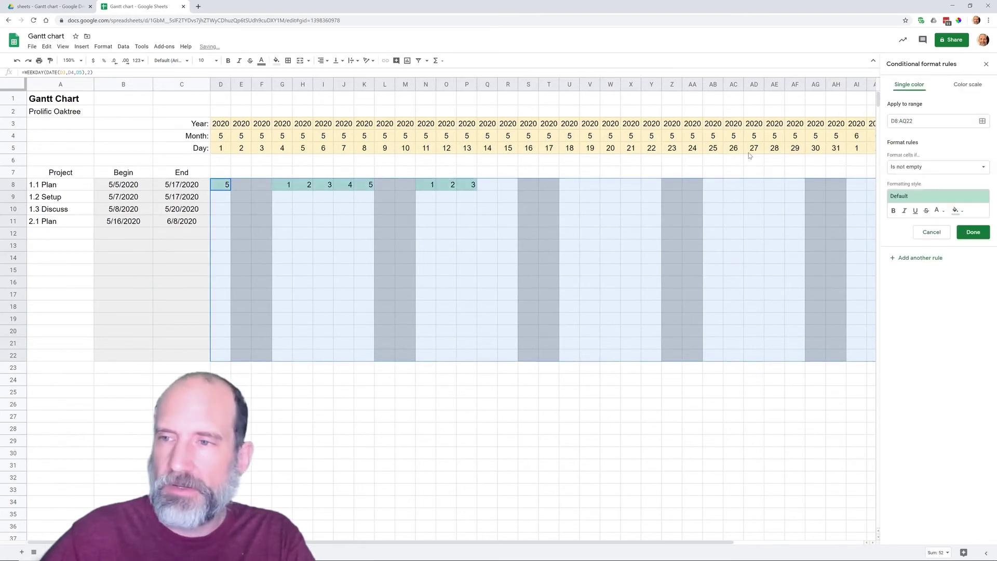
left_click(372, 186)
left_click_drag(228, 186, 469, 189)
key("Delete")
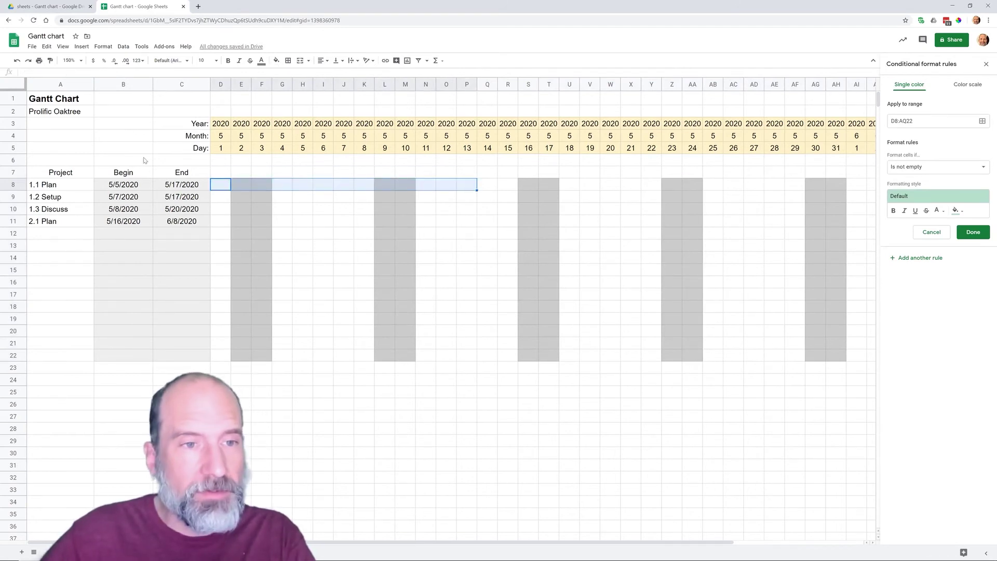
left_click_drag(218, 190, 891, 357)
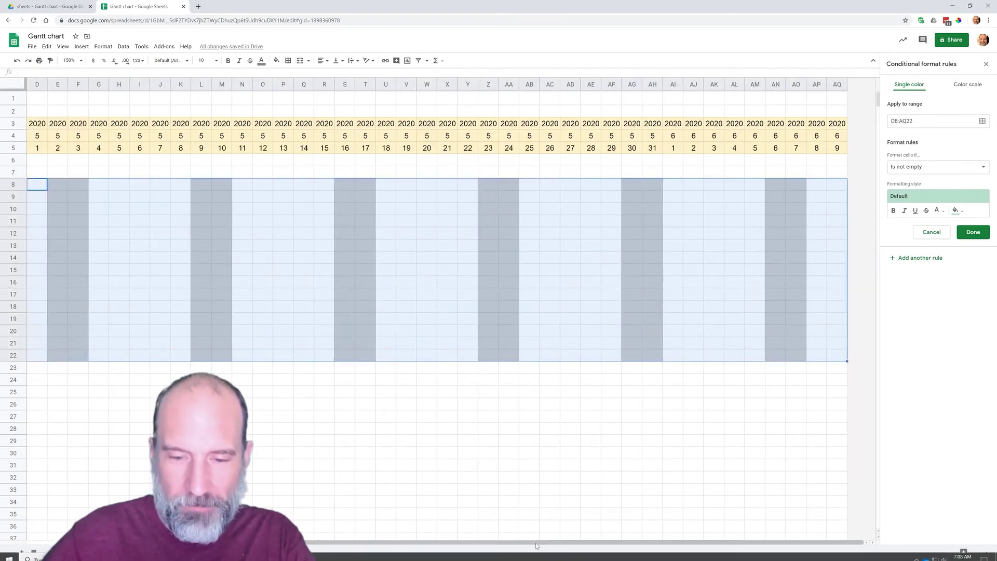
left_click_drag(536, 544, 404, 544)
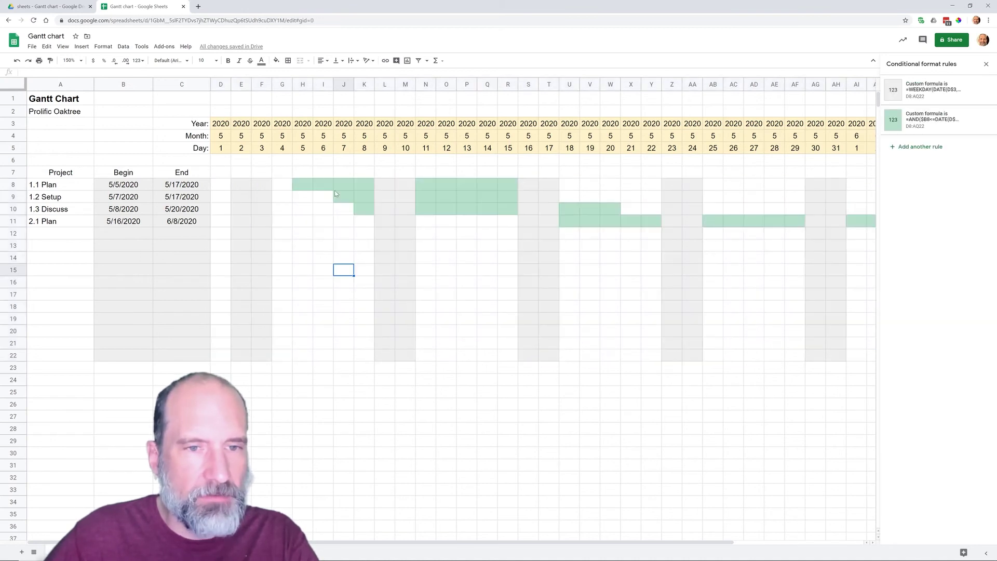
Review the green bar rule's formula from J8, then click an empty cell below the chart.
left_click(345, 187)
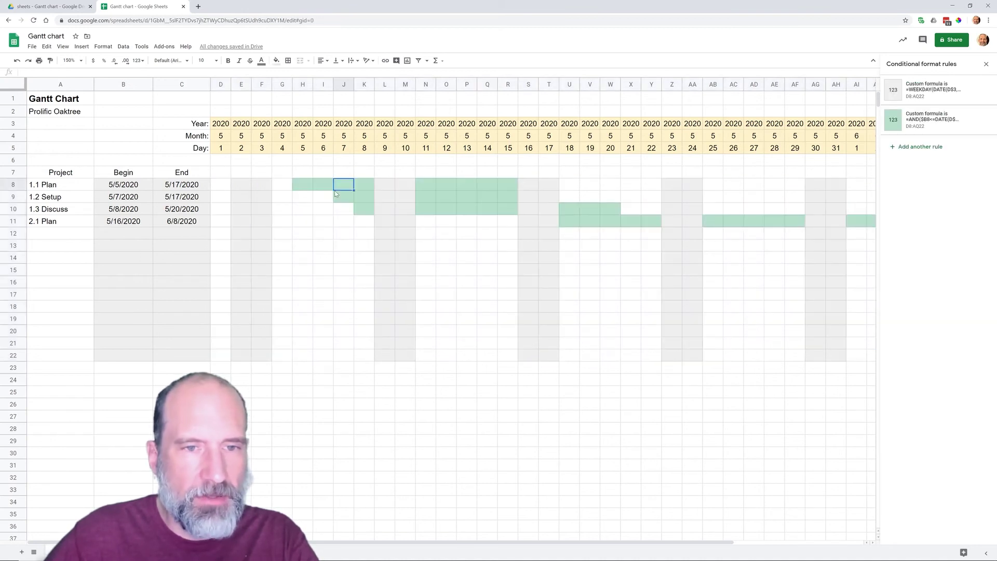
left_click(933, 119)
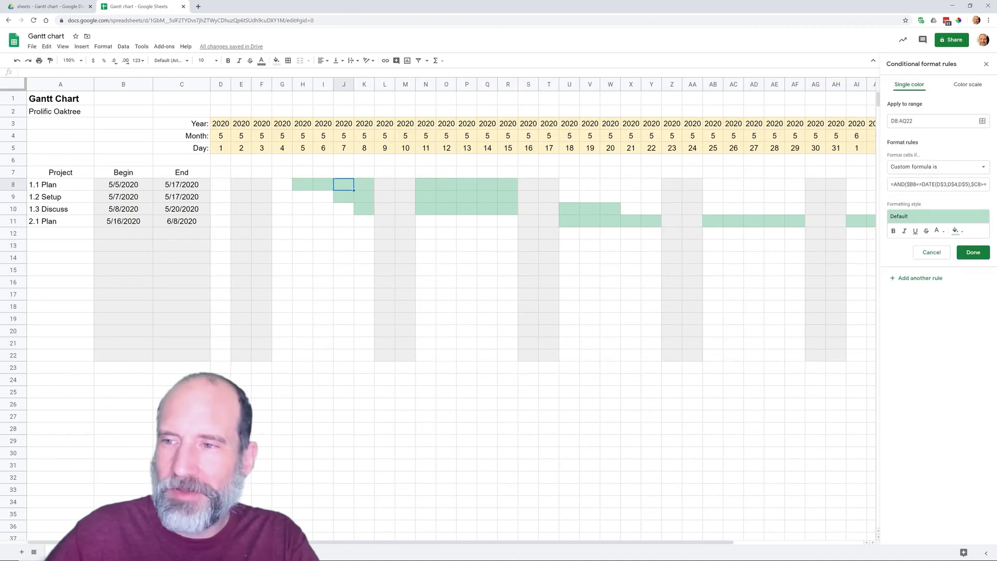
triple_click(938, 184)
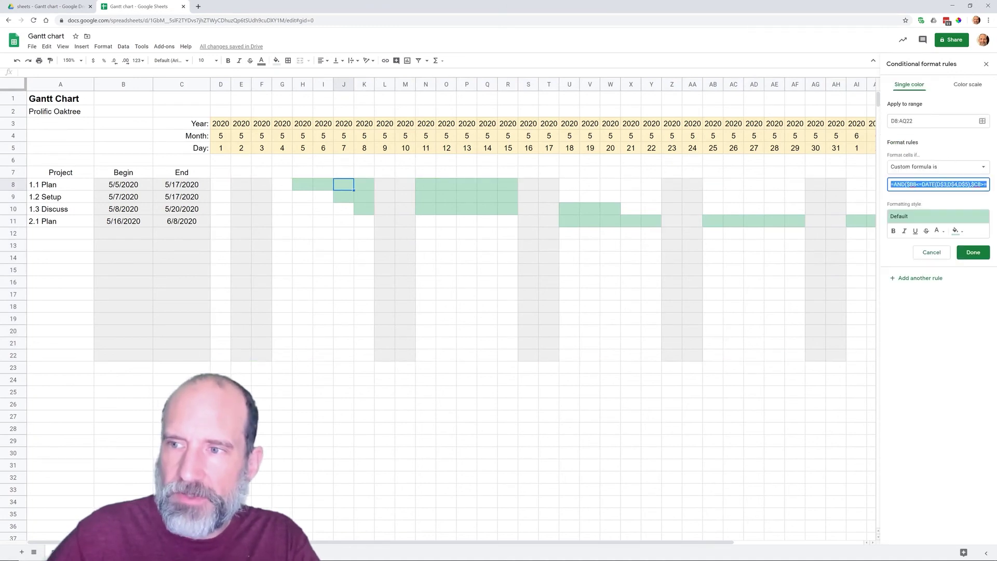
key("Return")
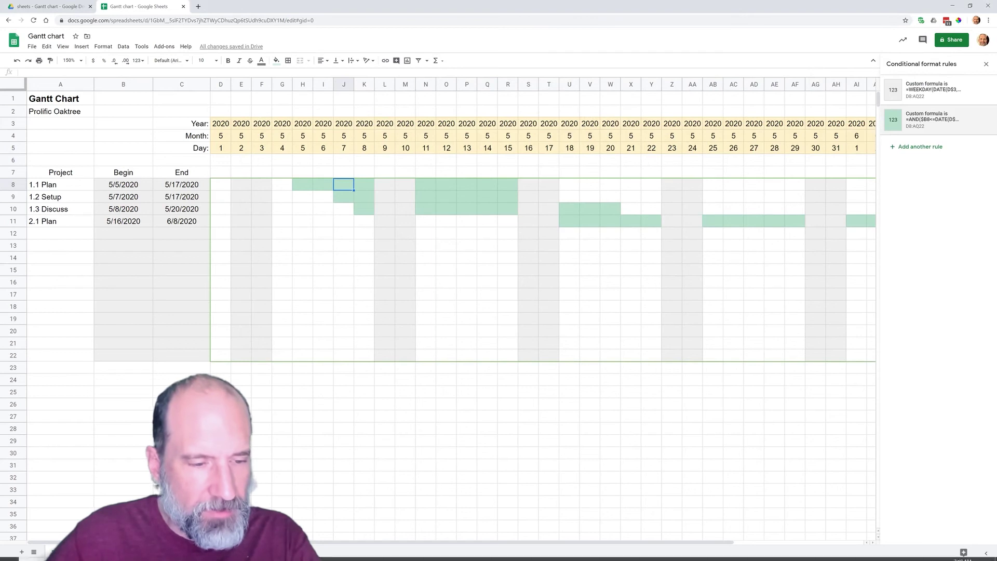
key("ctrl+shift+Page_Down")
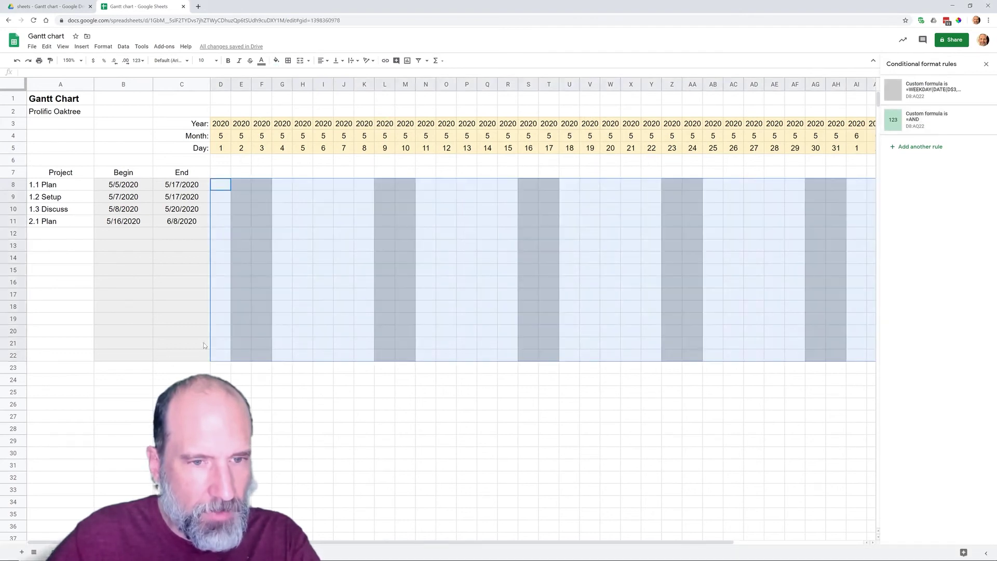
left_click(244, 368)
Paste =AND($B8<=DATE(D$3,D$4,D$5),$C8>=DATE(D$3,D$4,D$5)) into test cell F24.
left_click(264, 378)
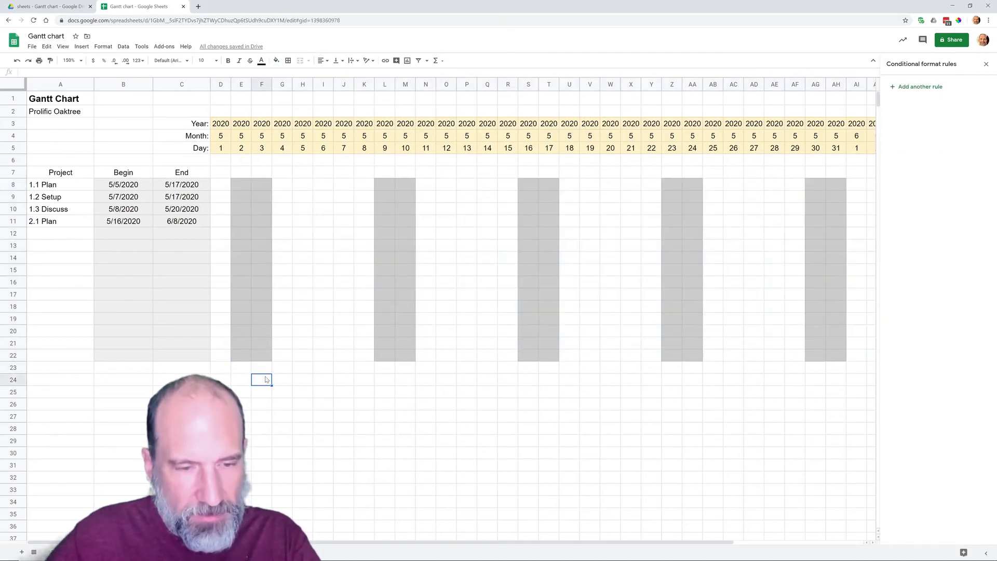
key("ctrl+v")
key("Return")
Inspect the F24 formula's AND, $B8, D$3 and $C8 references in edit mode.
key("Up")
key("F2")
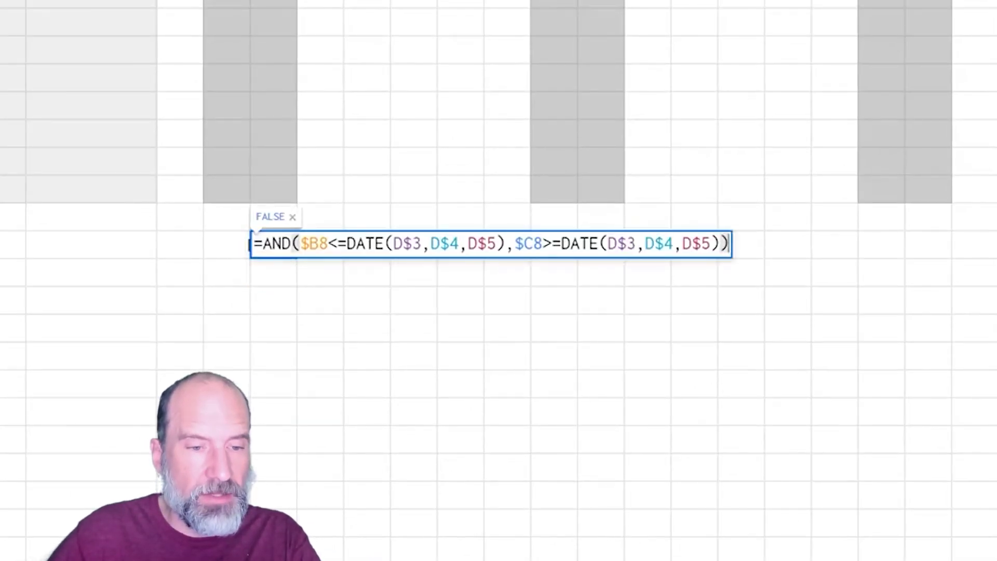
key("Home")
key("Right")
key("shift+Right")
key("shift+Right")
key("shift+Right")
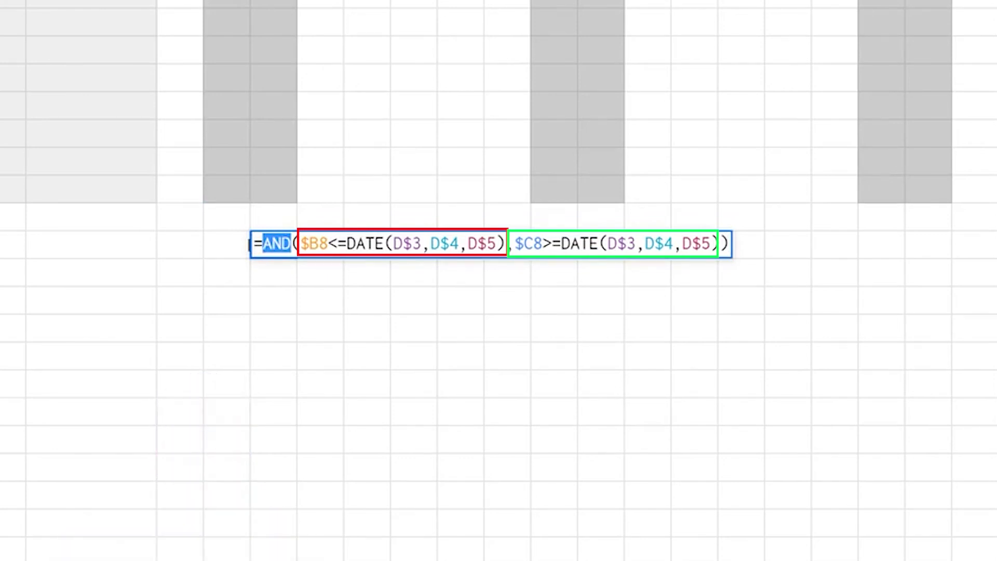
key("Right")
key("Right")
key("Right")
key("shift+Right")
key("shift+Right")
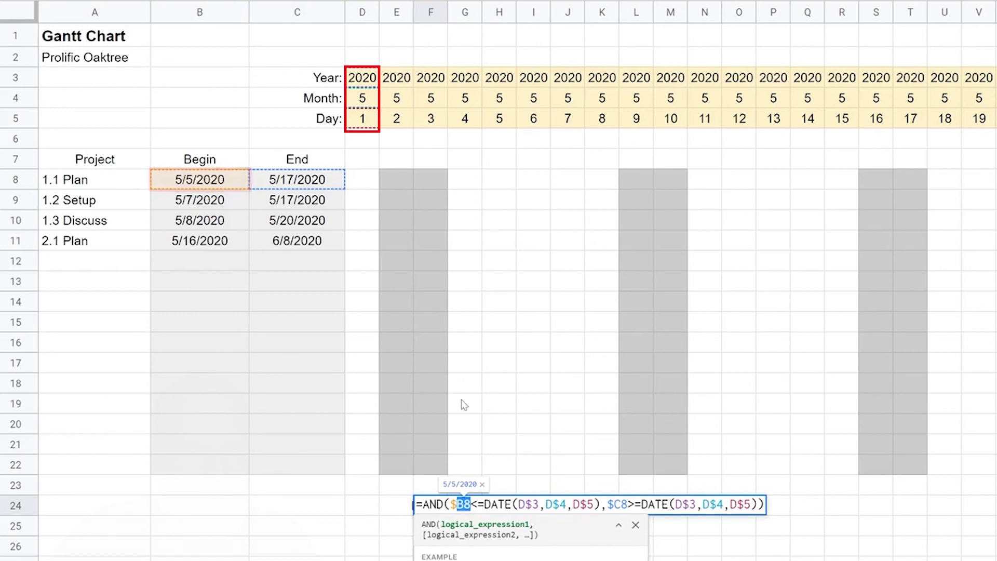
left_click(526, 503)
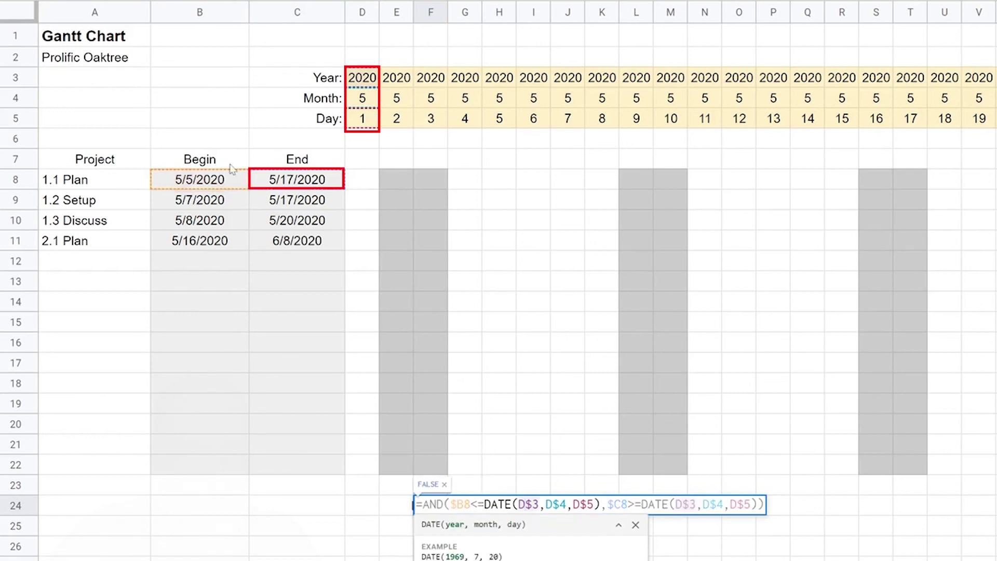
key("Home")
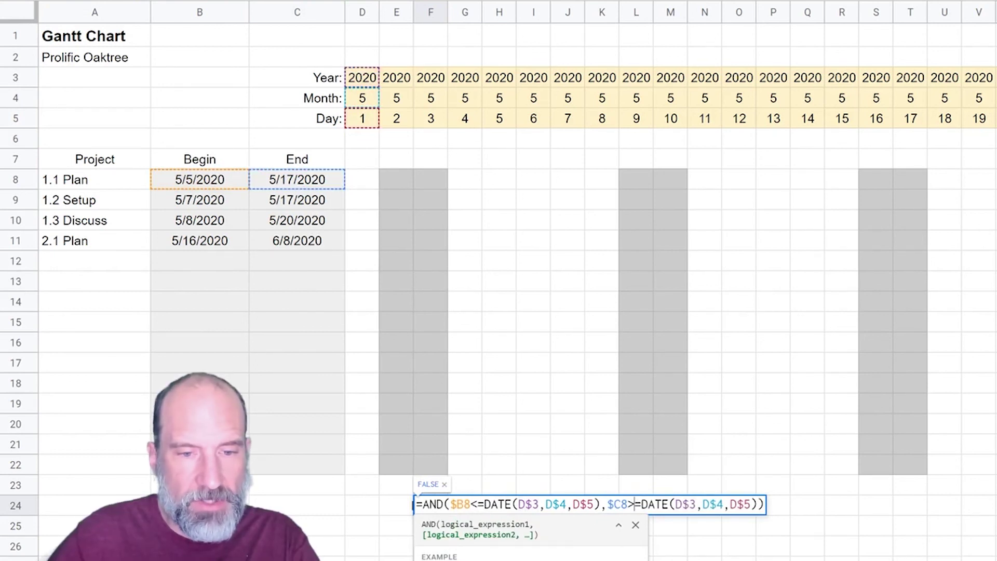
double_click(618, 504)
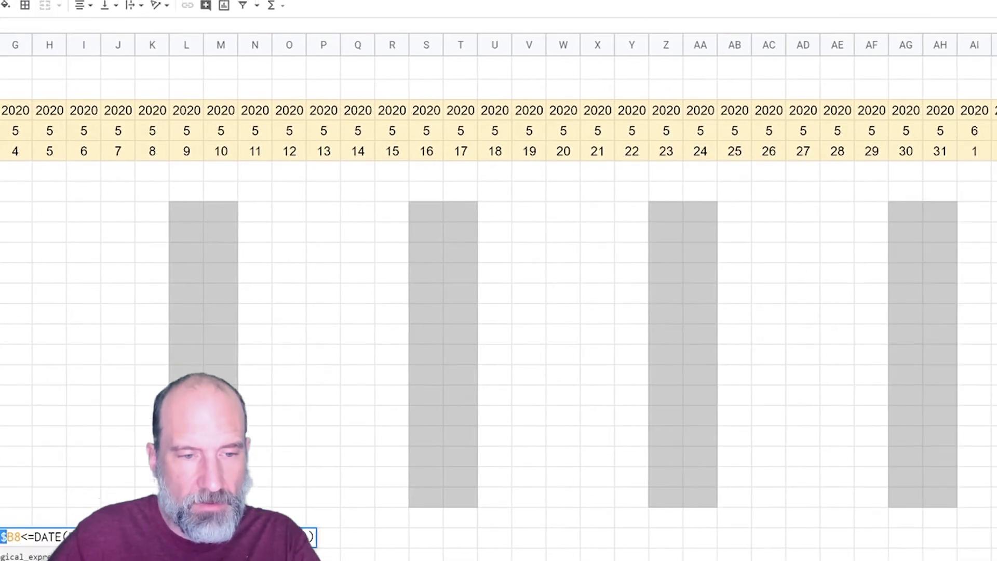
Copy the full AND/DATE formula and paste it over the unfinished =AND rule on D8:AQ22.
key("ctrl+a")
key("ctrl+c")
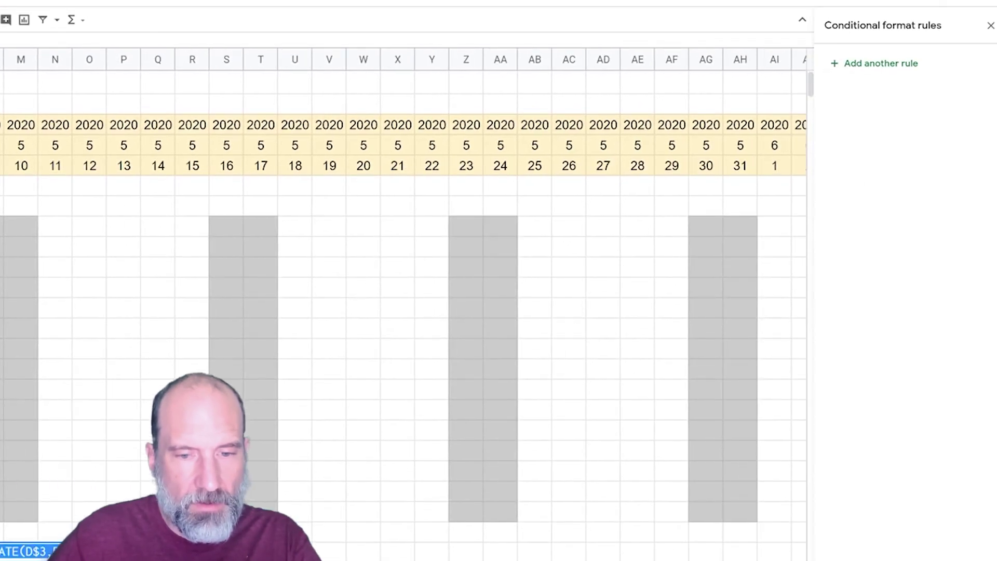
key("Escape")
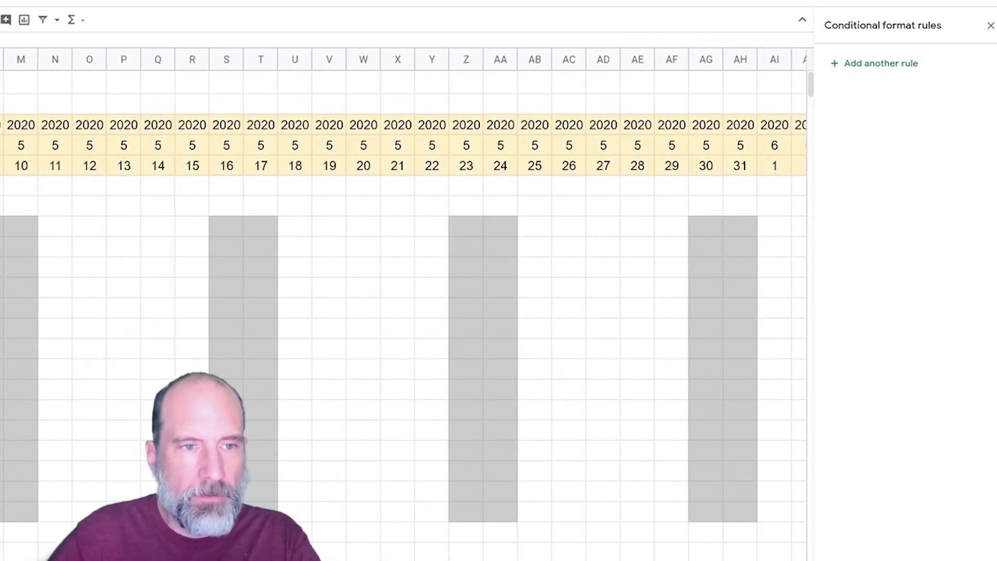
left_click_drag(1, 227, 816, 511)
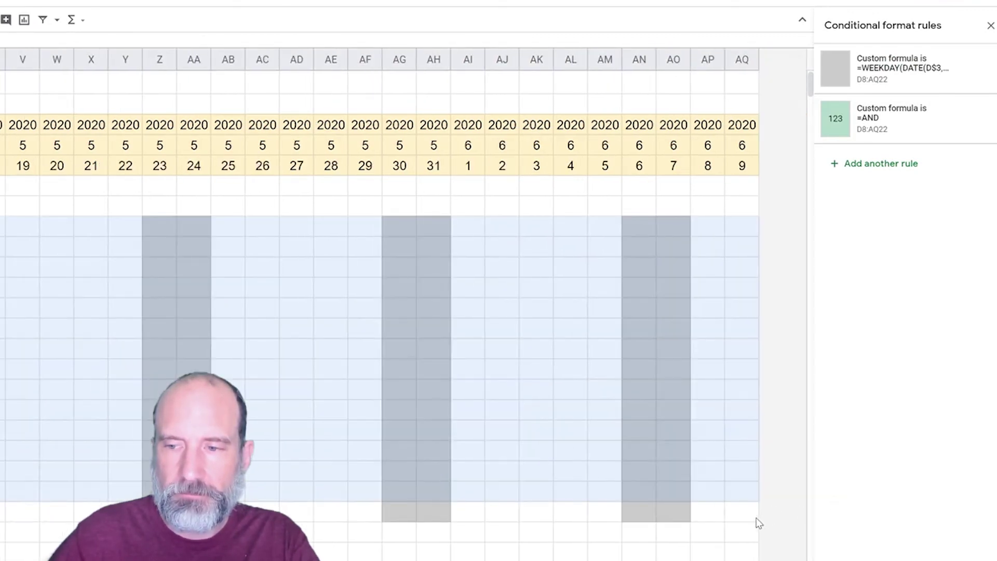
left_click_drag(755, 527, 753, 522)
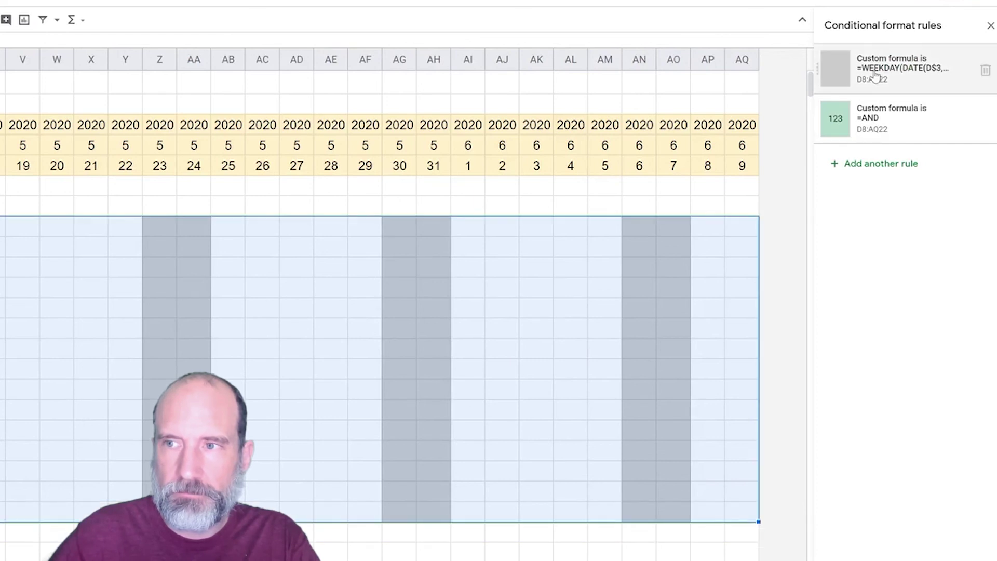
left_click(878, 125)
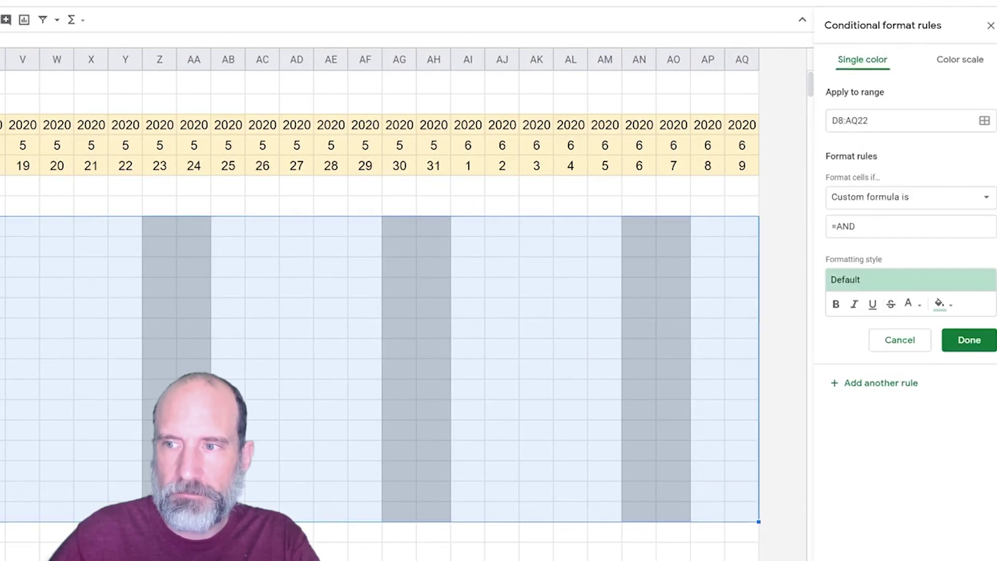
key("ctrl+v")
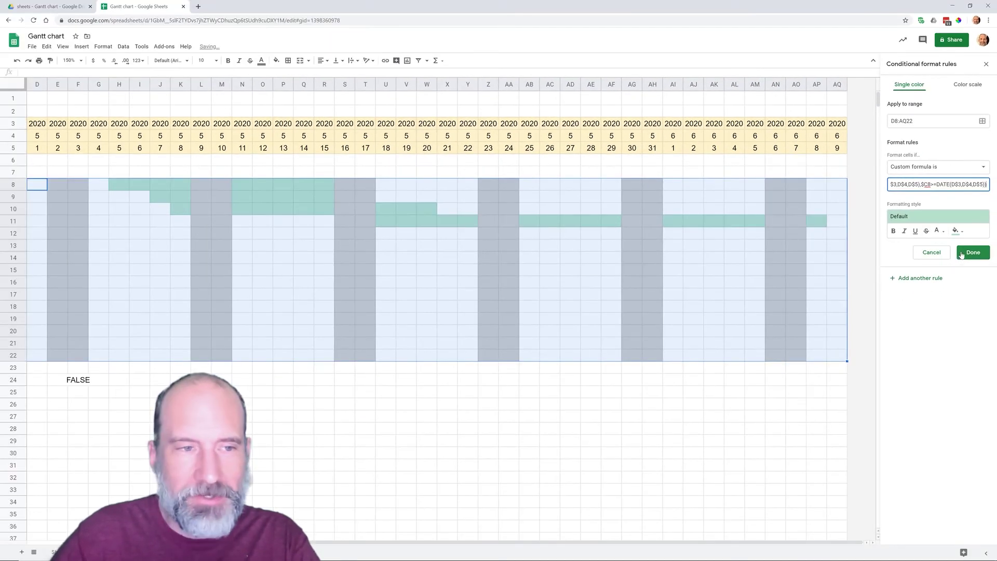
Save the green bar rule and delete the FALSE test formula from F24.
left_click(962, 253)
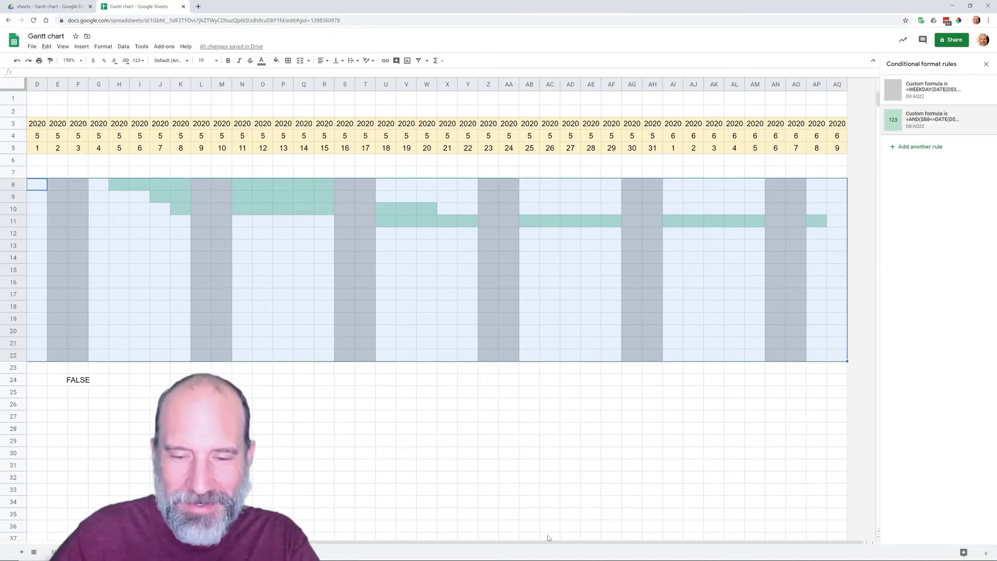
left_click_drag(548, 540, 443, 540)
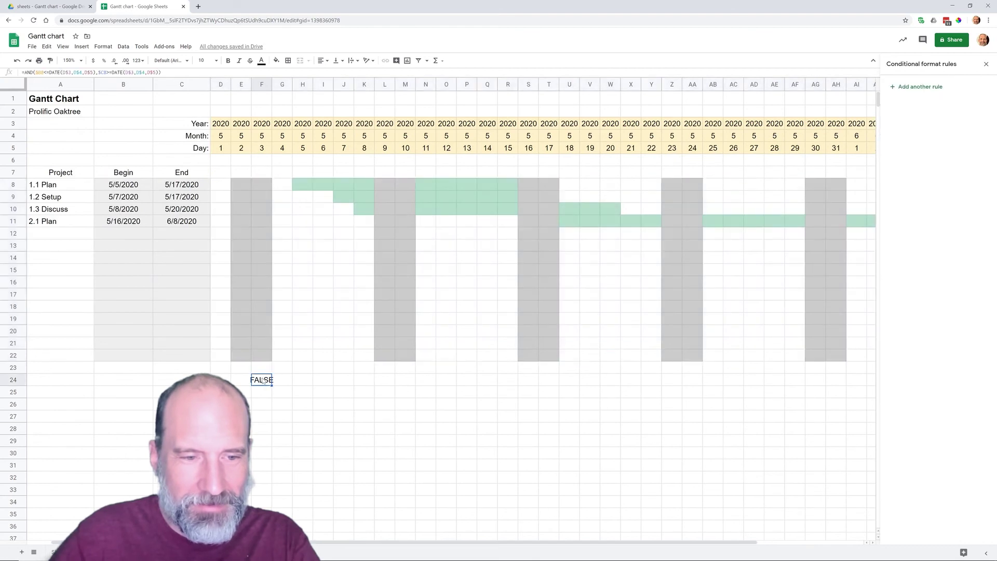
left_click(262, 380)
key("Delete")
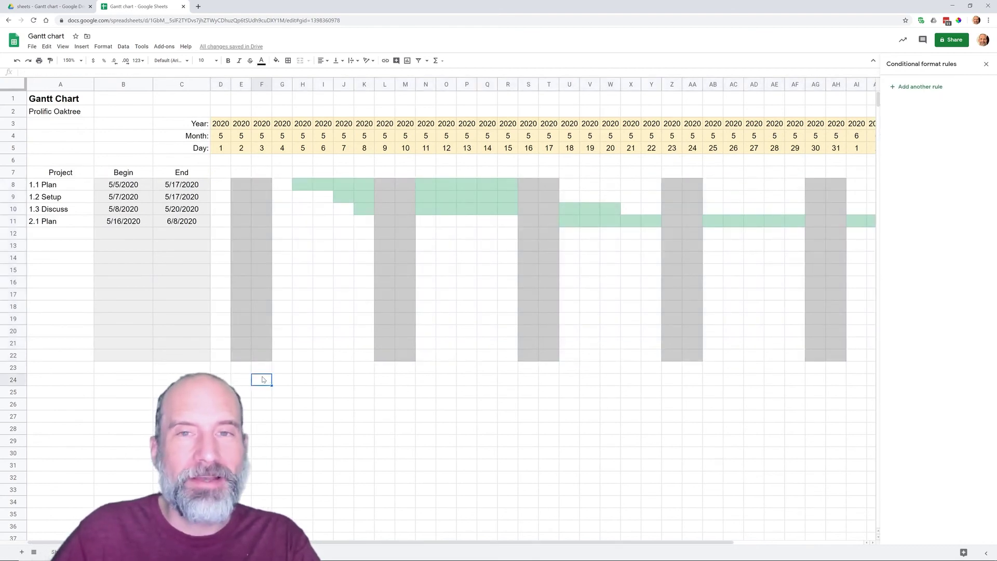
left_click(227, 129)
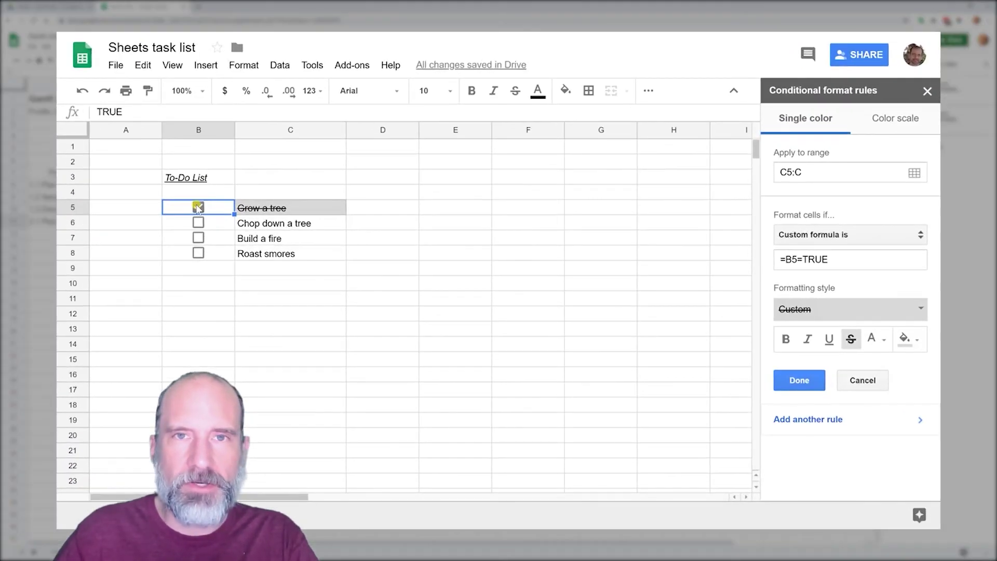
Tick 'Build a fire' to strike it through and enter 'Something else' in C9.
left_click(197, 238)
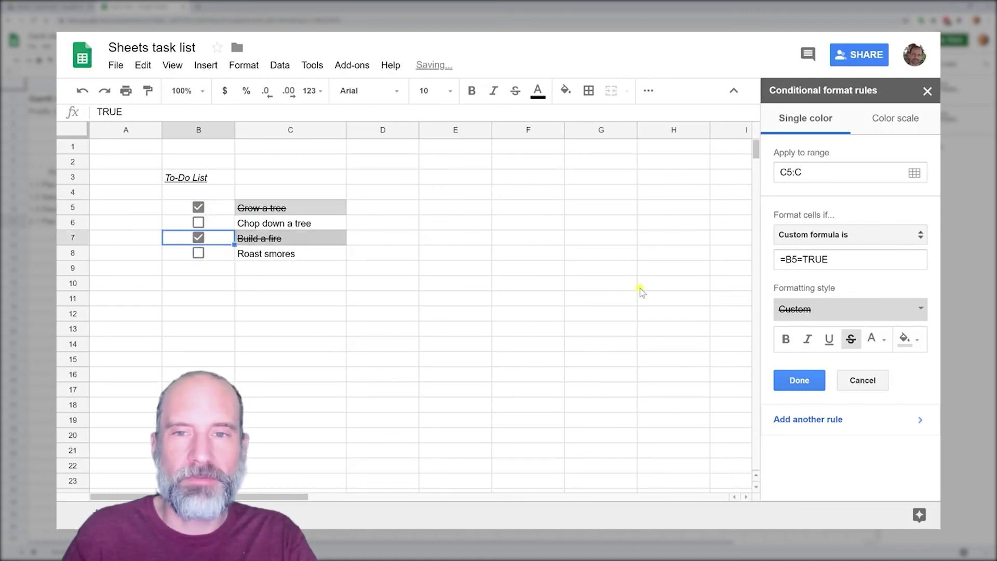
left_click(798, 381)
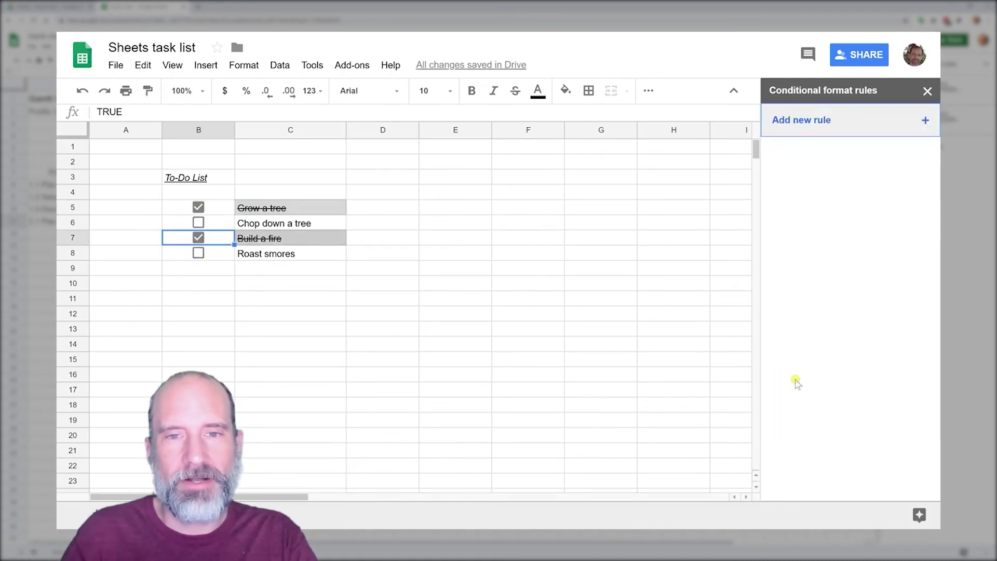
left_click(288, 269)
type("Somethi")
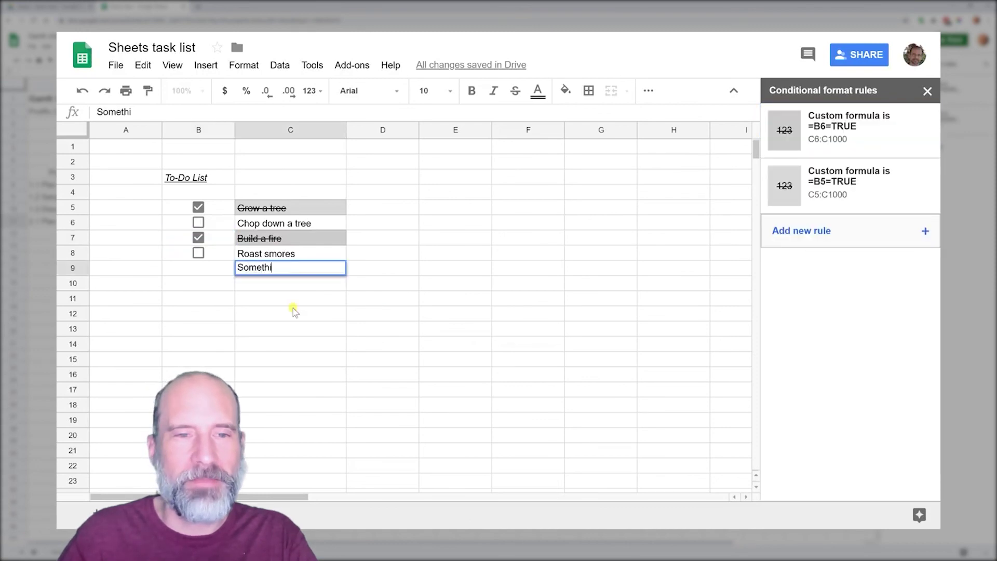
type("ng else")
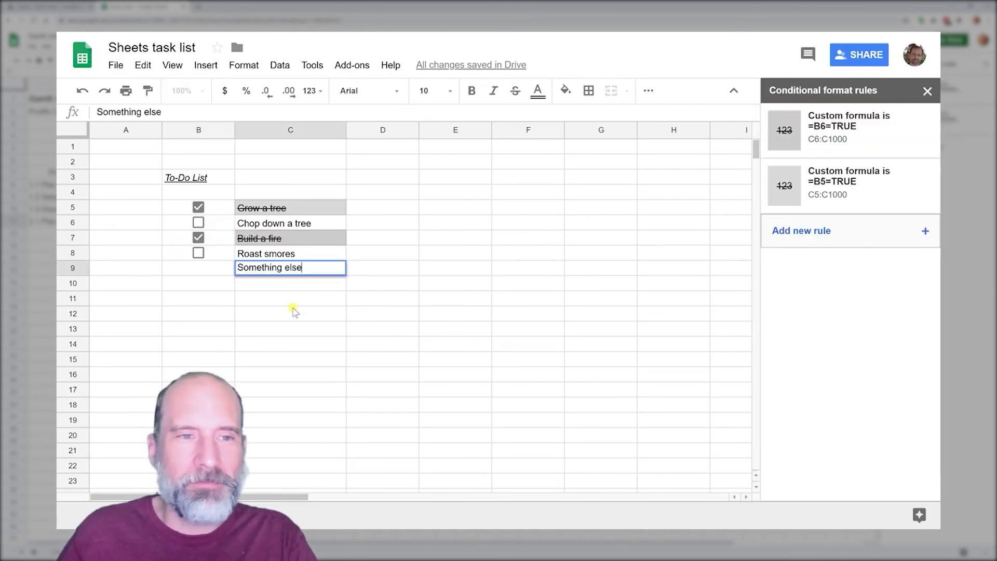
key("Return")
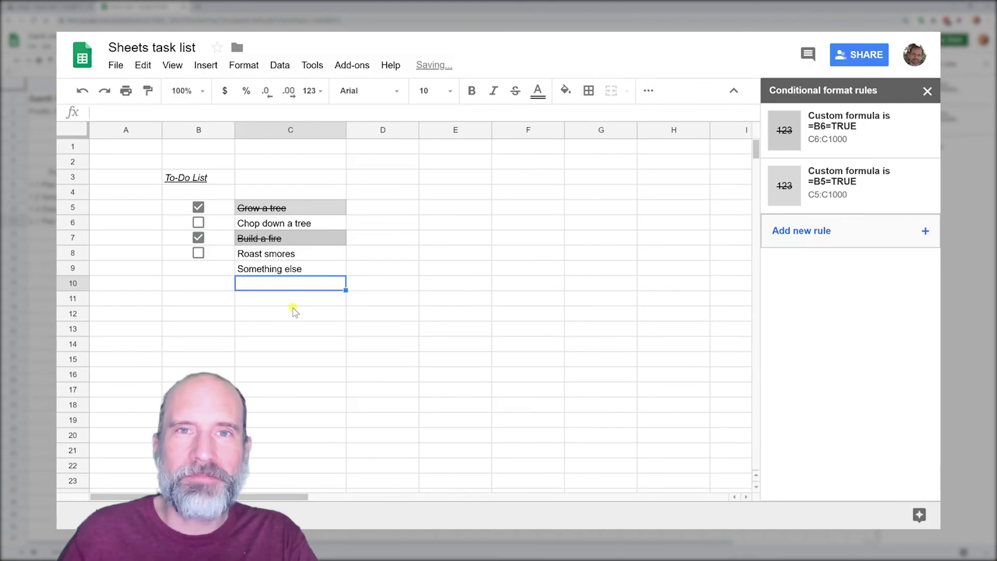